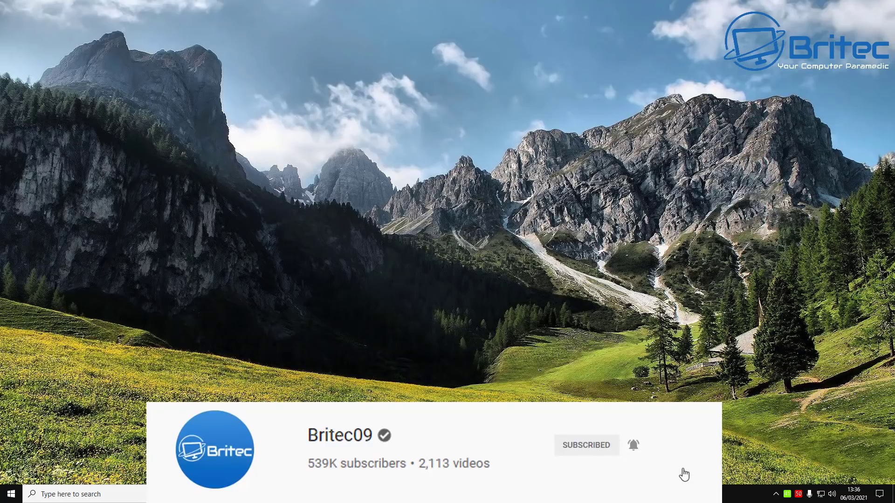
Open File Explorer on This PC, showing drives C:, D: and New Volume (E:)
key("super+e")
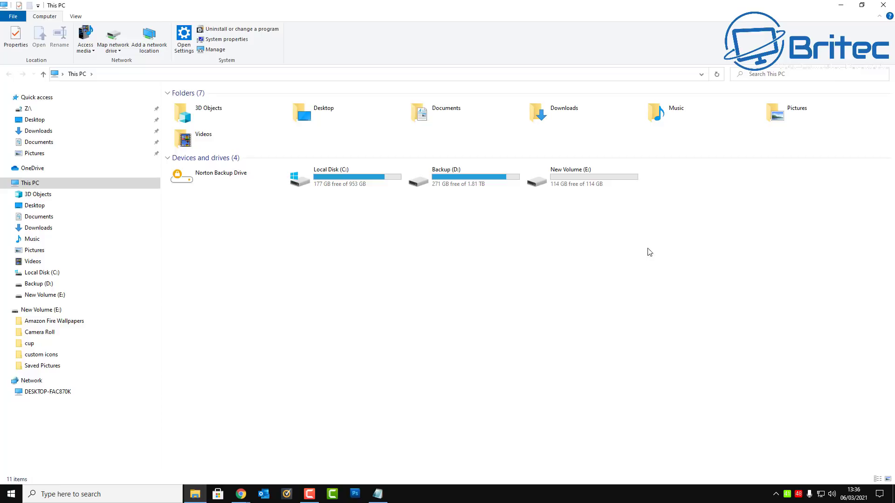
left_click(575, 179)
double_click(574, 180)
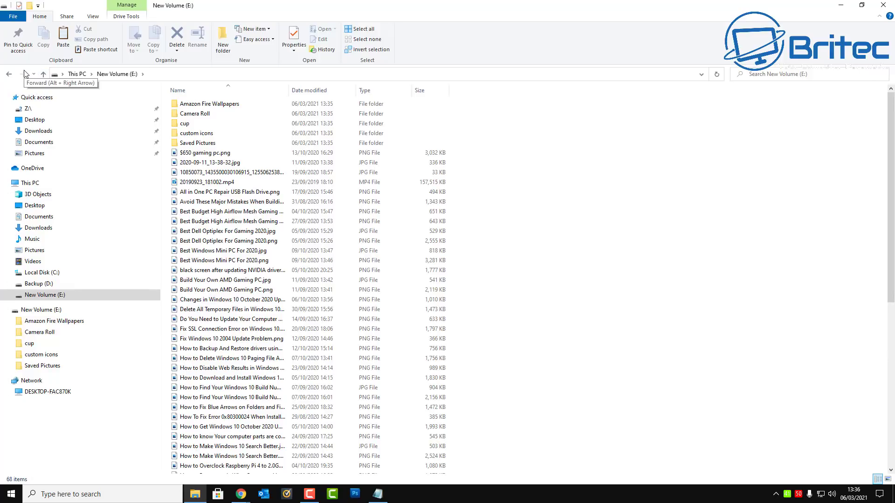
scroll(323, 265, "down", 6)
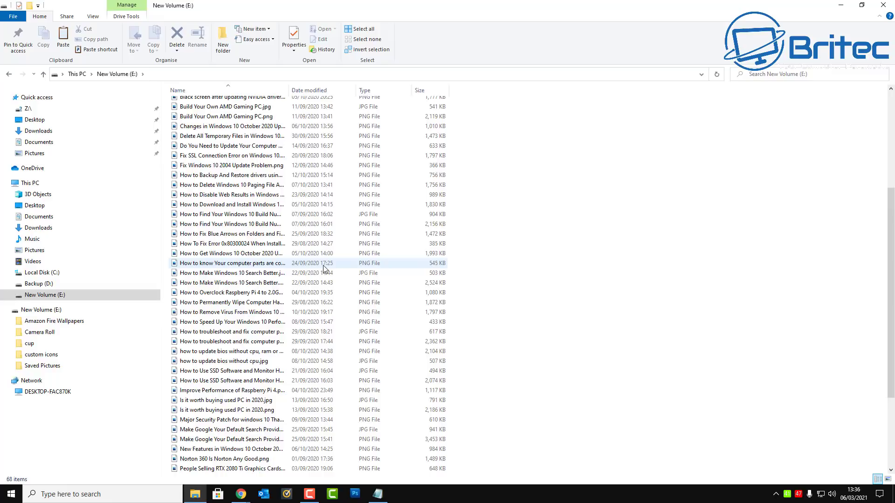
scroll(323, 265, "up", 6)
left_click(10, 73)
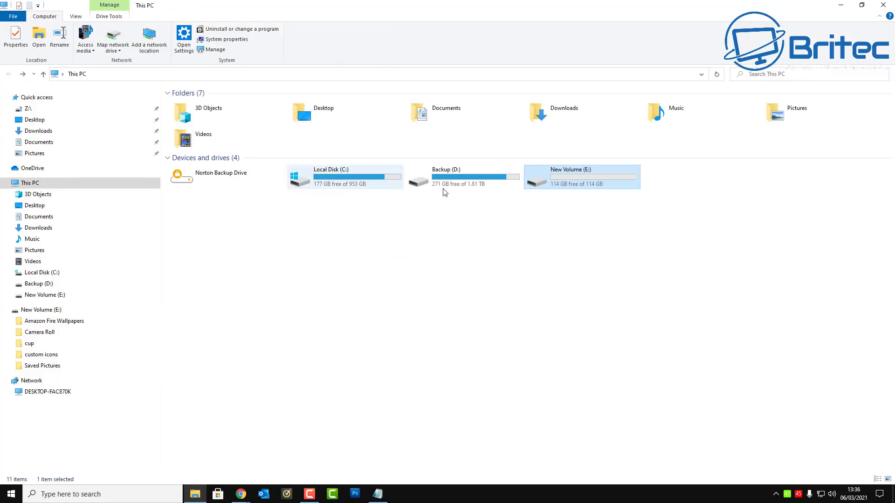
Quick-format New Volume (E:) as NTFS with volume label USB, then confirm it is empty
right_click(563, 178)
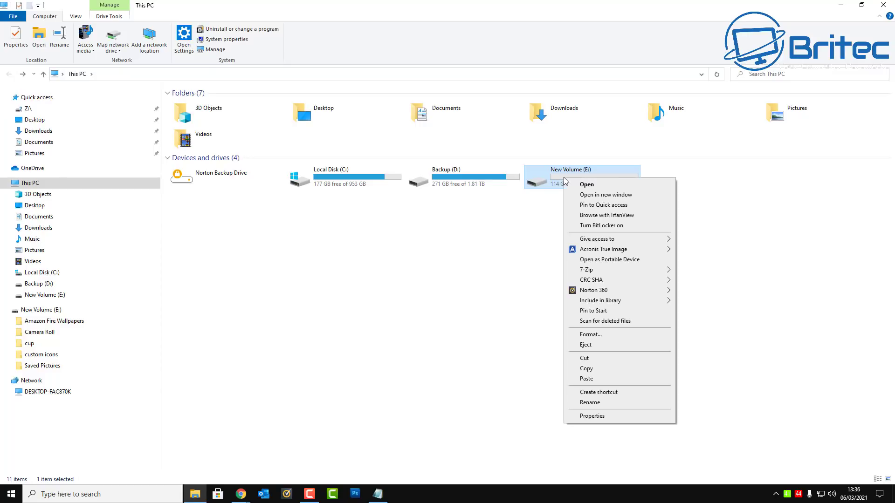
left_click(601, 334)
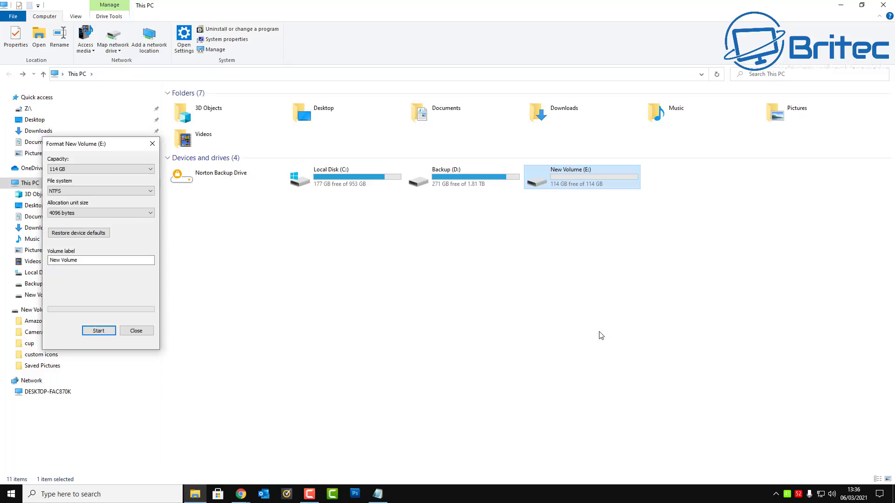
left_click_drag(116, 144, 554, 207)
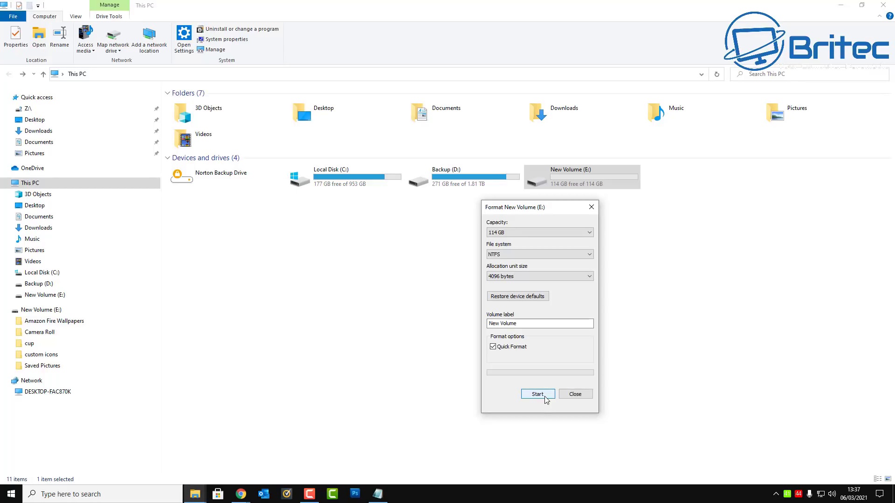
left_click_drag(524, 323, 449, 323)
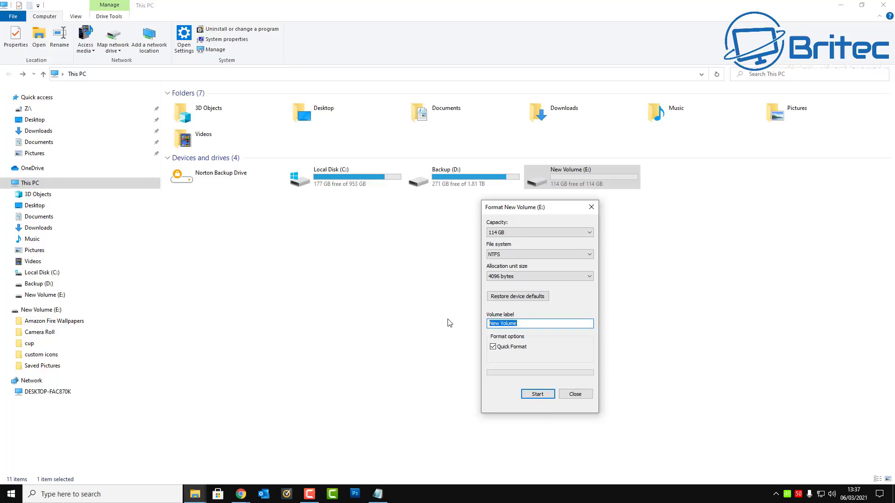
type("USB")
left_click(539, 394)
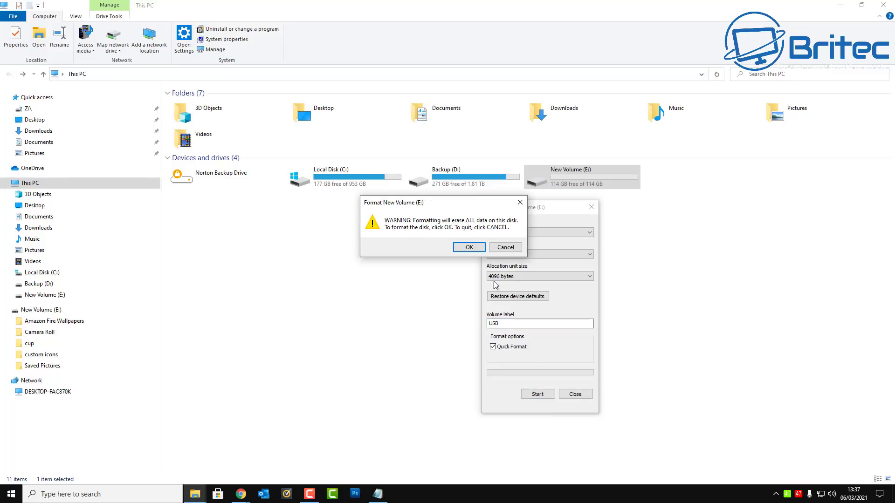
left_click(469, 248)
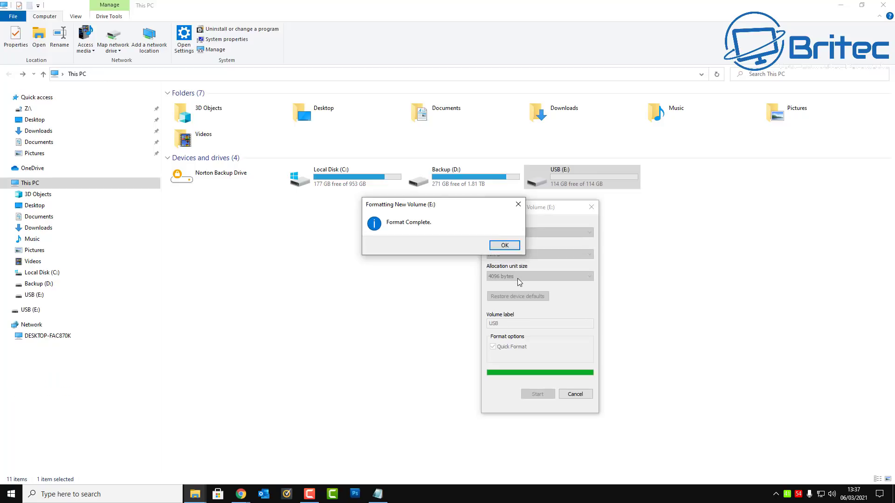
left_click(565, 246)
left_click(575, 395)
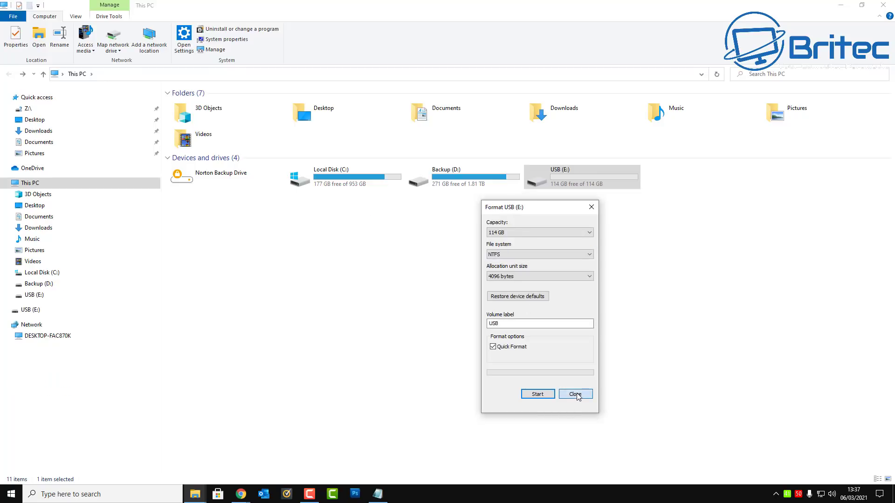
double_click(577, 181)
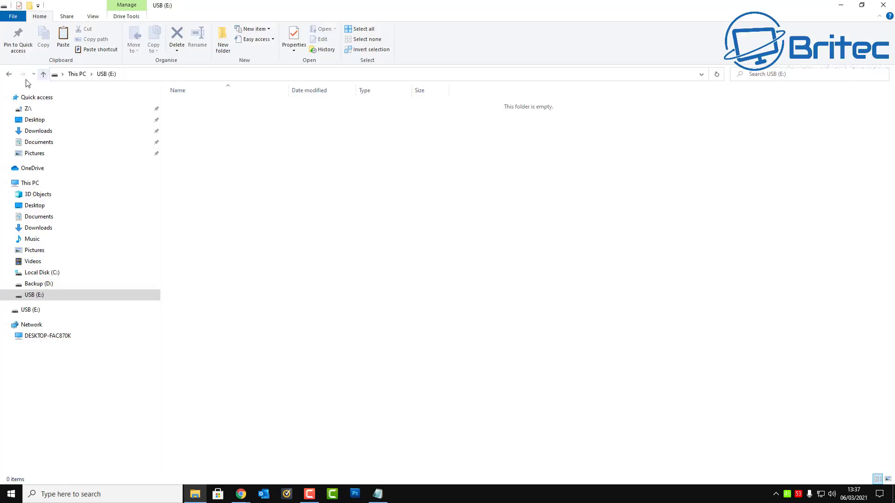
left_click(8, 75)
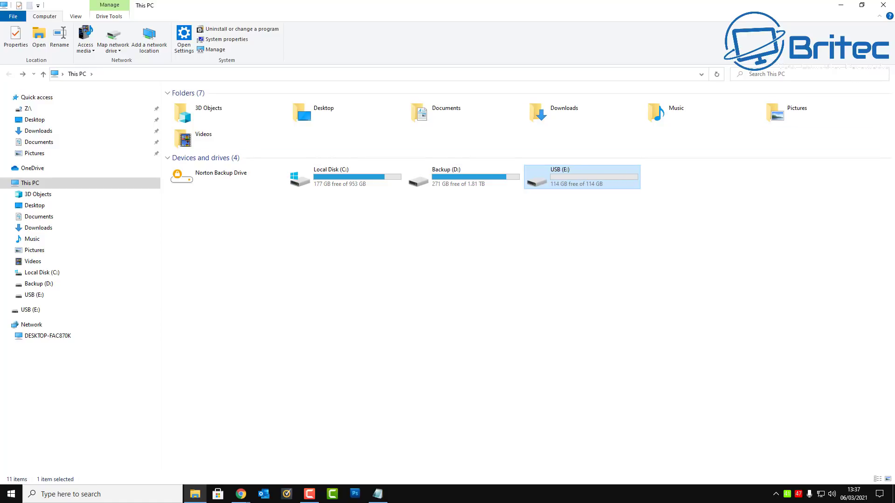
Switch to Chrome and scroll through the cgsecurity.org TestDisk page
key("alt+Tab")
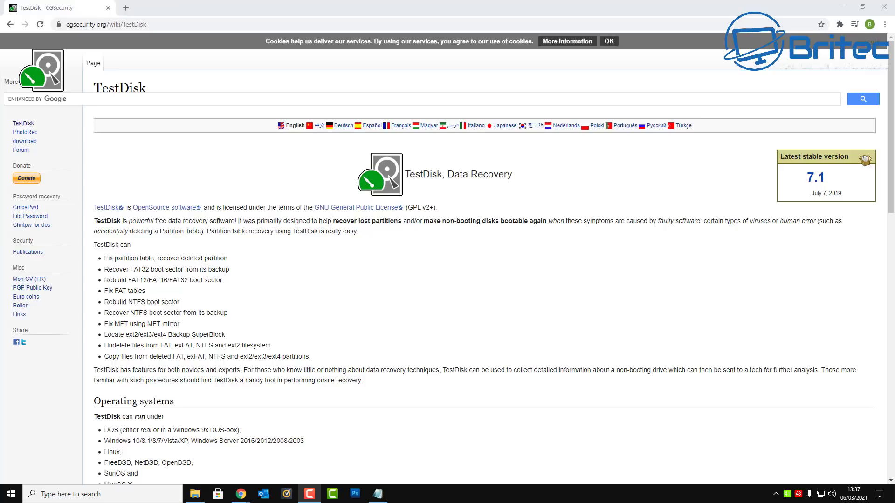
left_click(535, 312)
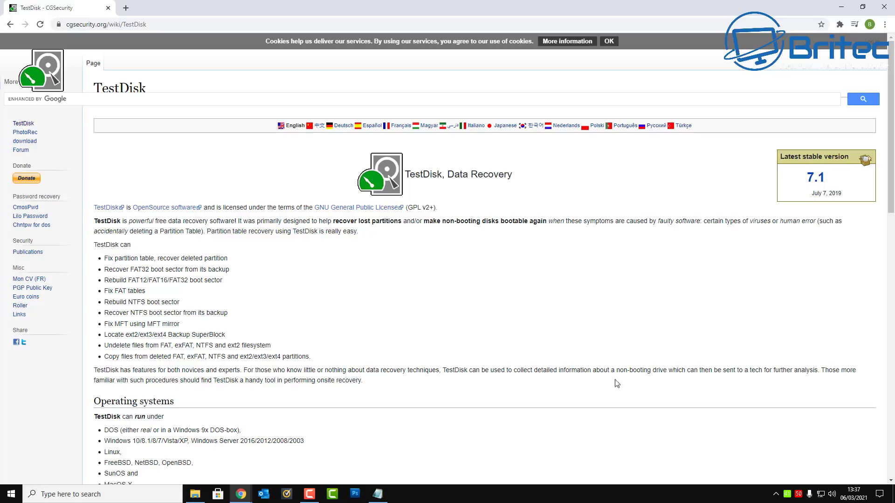
scroll(726, 368, "down", 2)
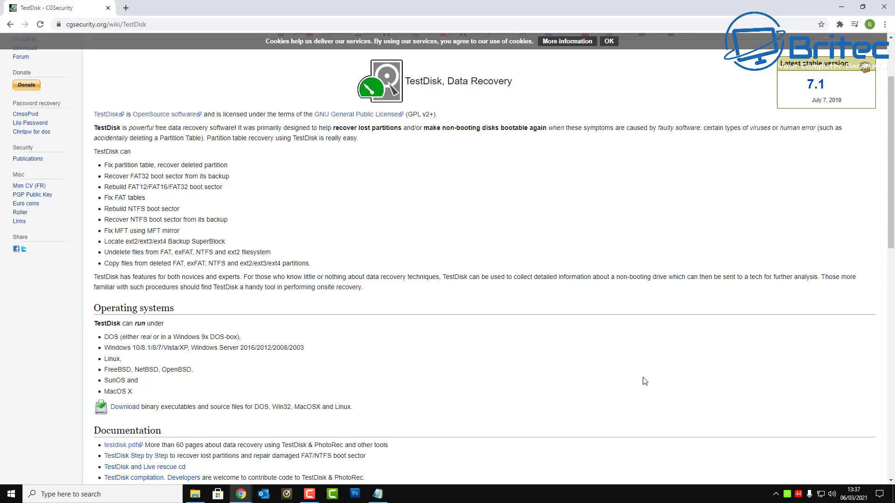
scroll(592, 420, "up", 2)
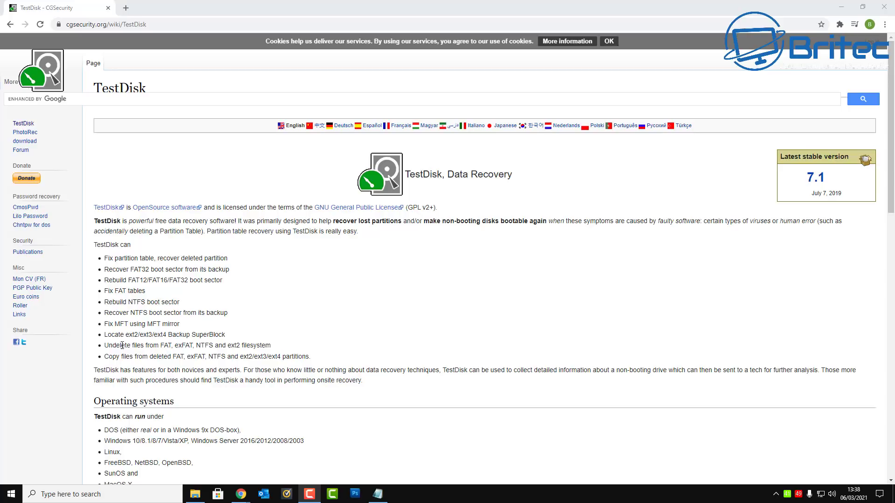
scroll(129, 366, "down", 1)
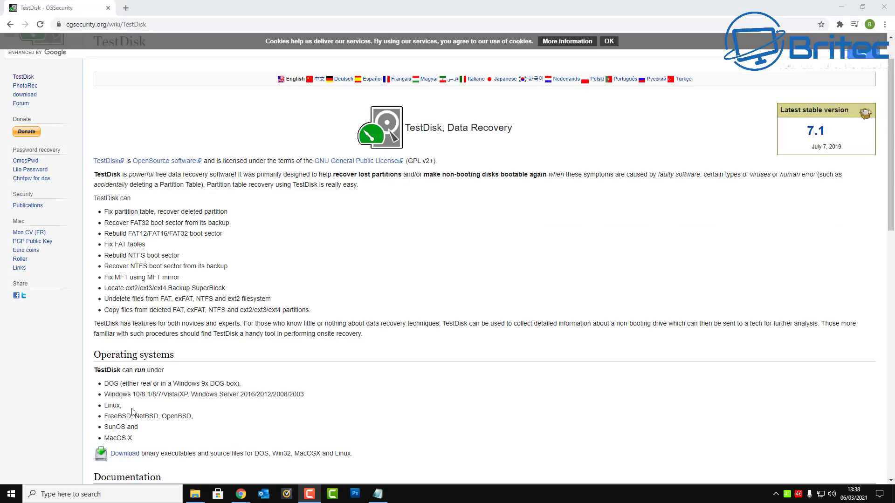
Download the TestDisk & PhotoRec 7.2-WIP Windows 64-bit zip from the download page
left_click(25, 94)
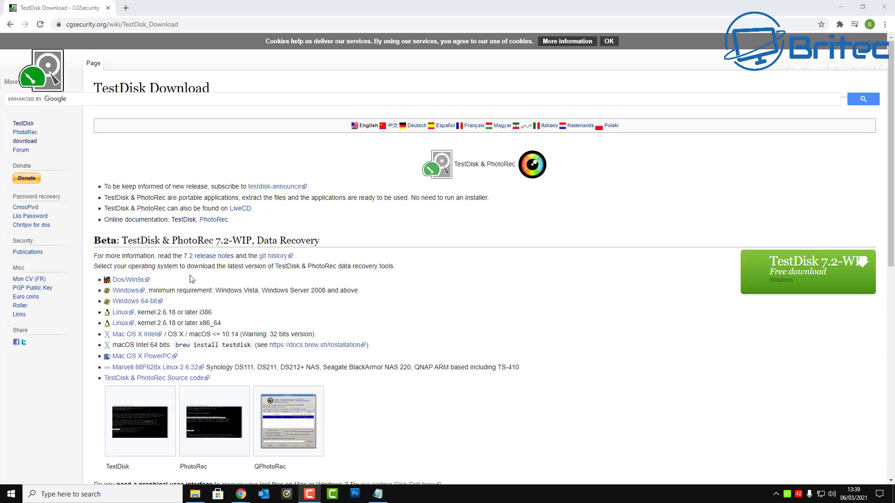
left_click(122, 305)
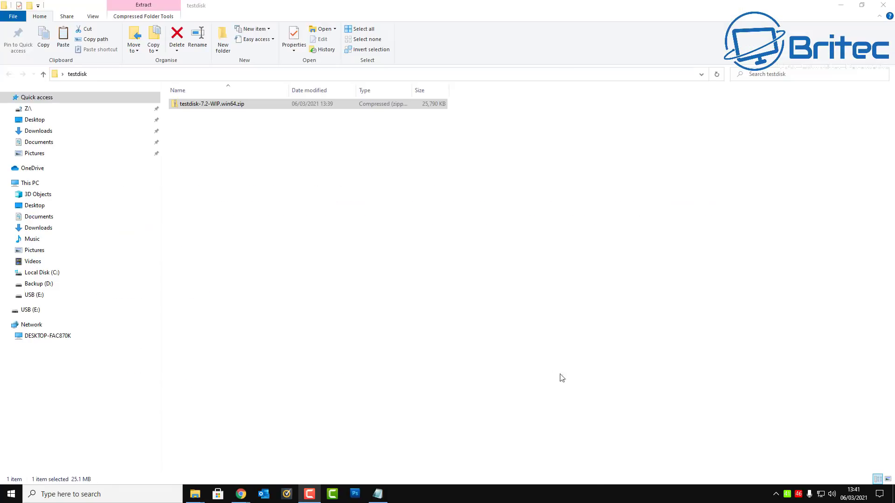
Extract the testdisk-7.2-WIP.win64 zip to its suggested folder
left_click(188, 222)
right_click(220, 108)
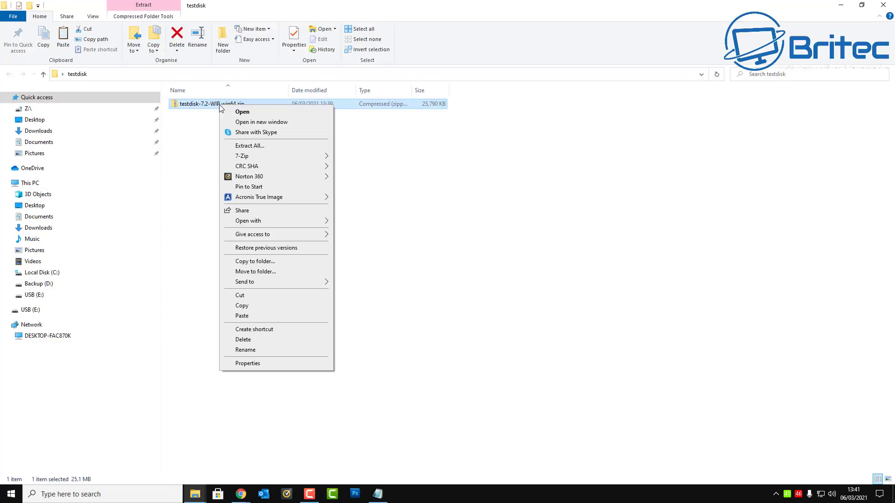
left_click(270, 148)
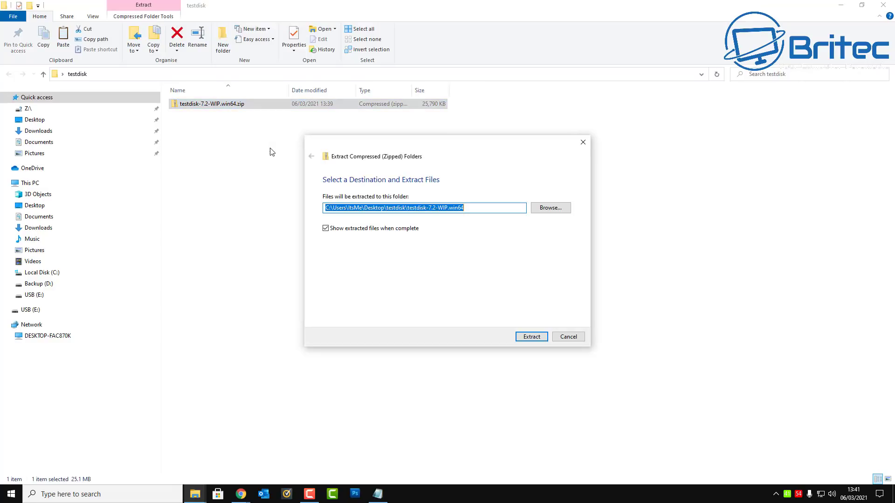
left_click(531, 337)
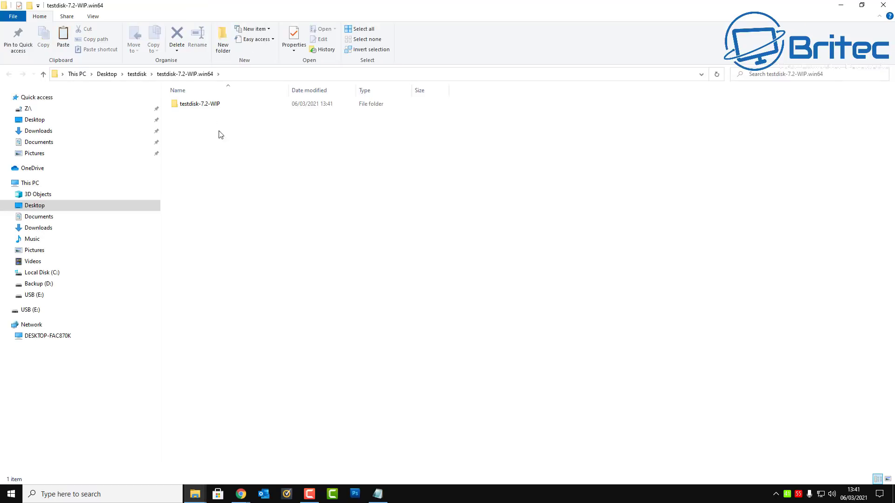
Open the extracted testdisk-7.2-WIP folder and select photorec_win.exe
double_click(201, 104)
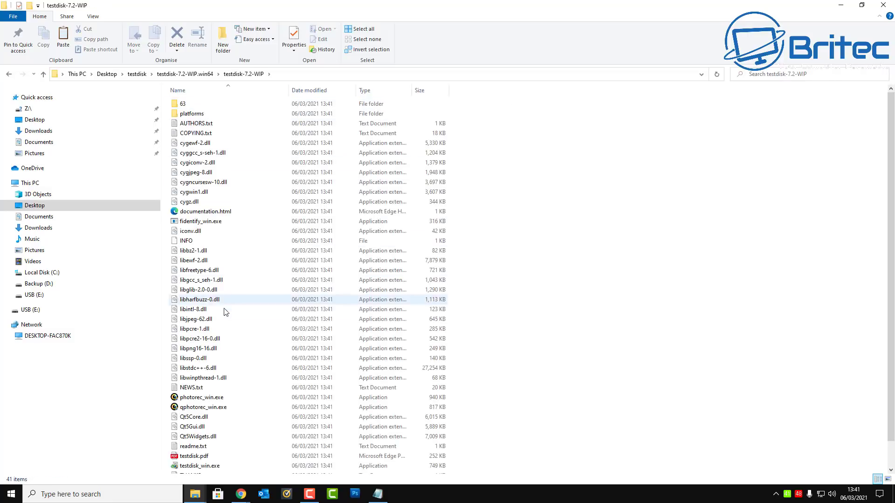
scroll(223, 311, "down", 1)
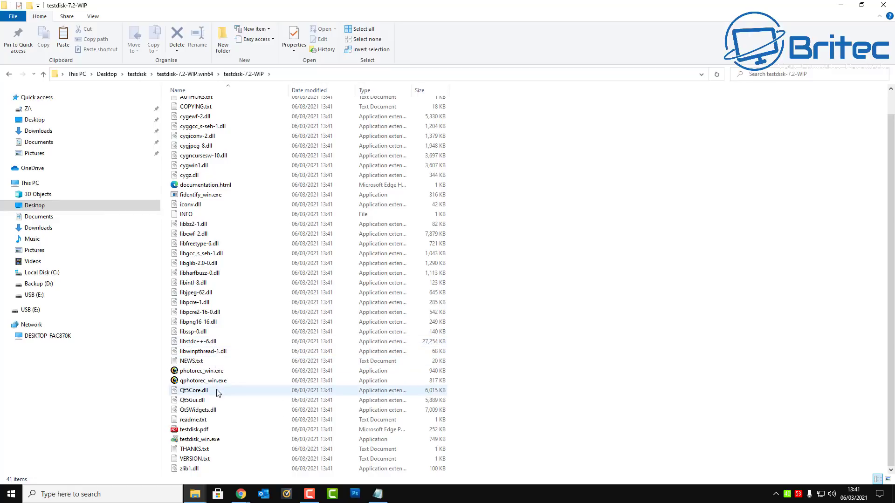
scroll(233, 454, "up", 1)
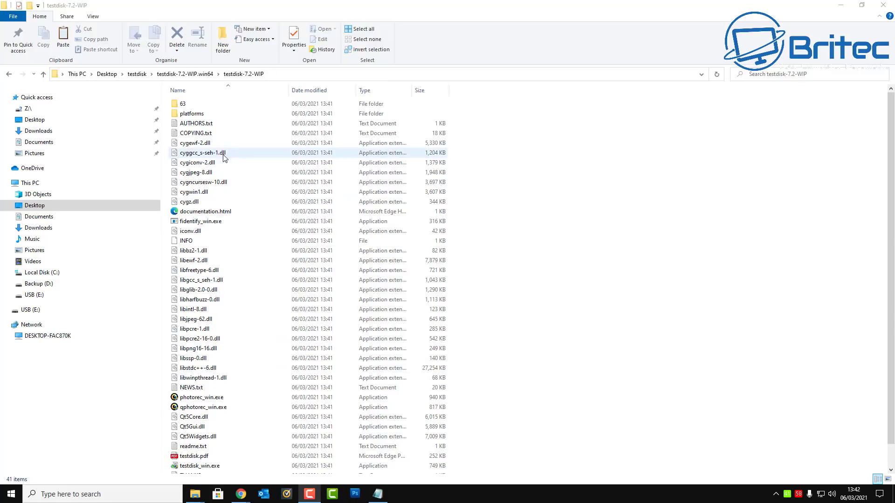
left_click(212, 398)
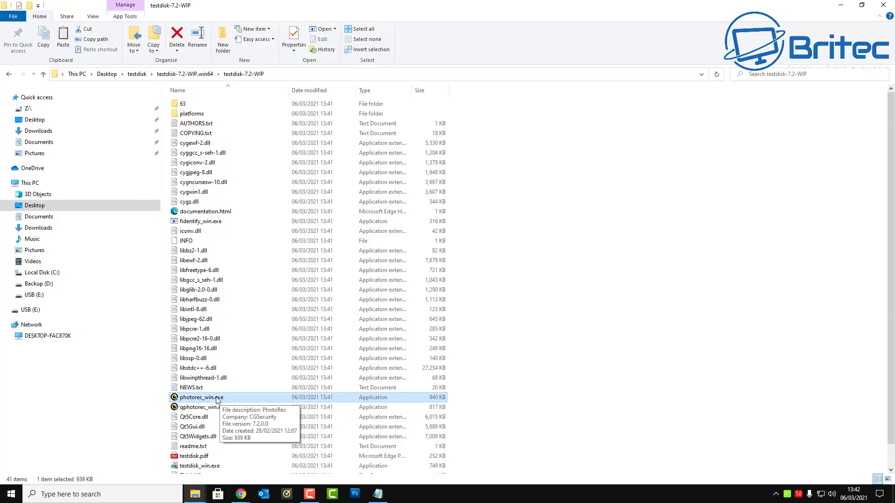
Launch PhotoRec past the SmartScreen warning and minimize the Explorer windows
double_click(216, 400)
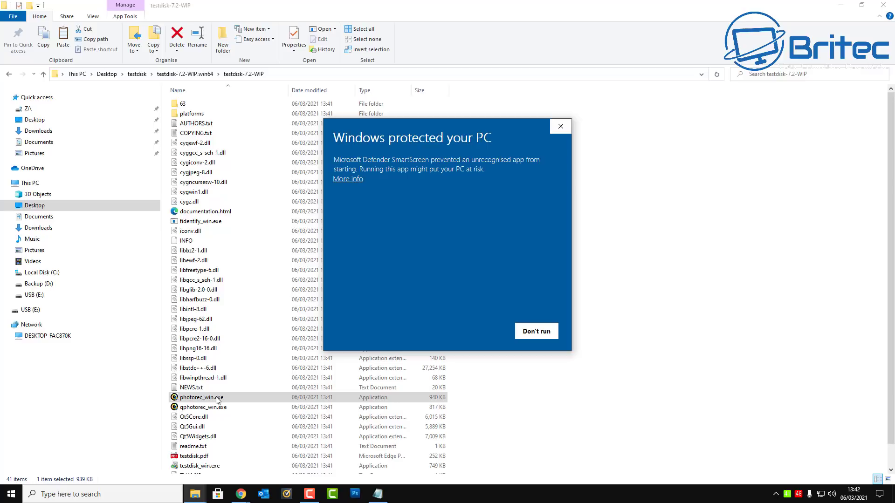
left_click(353, 179)
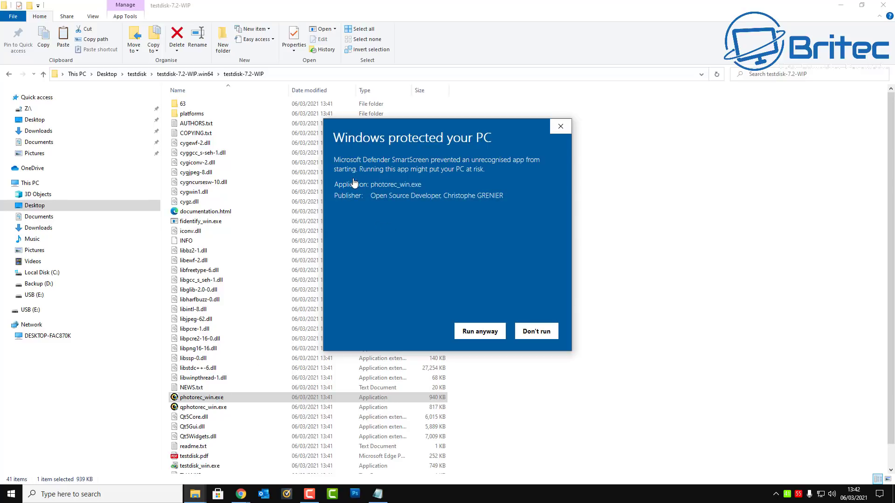
left_click(480, 332)
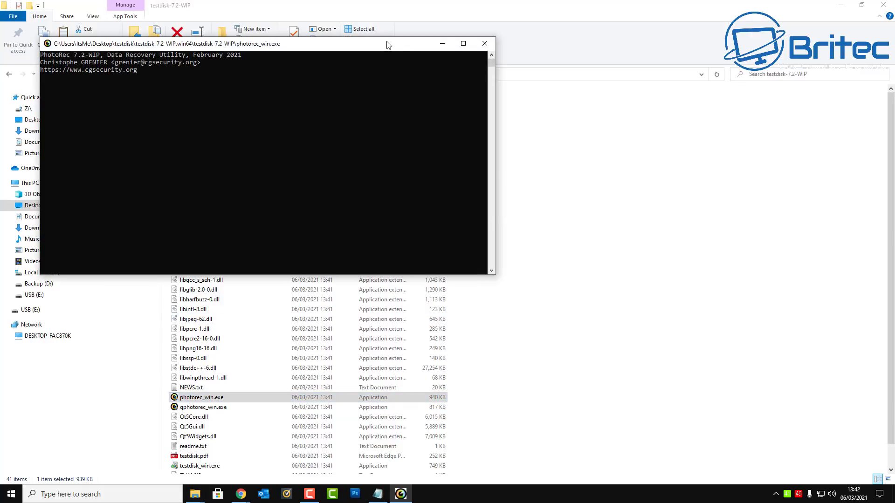
left_click_drag(387, 45, 598, 135)
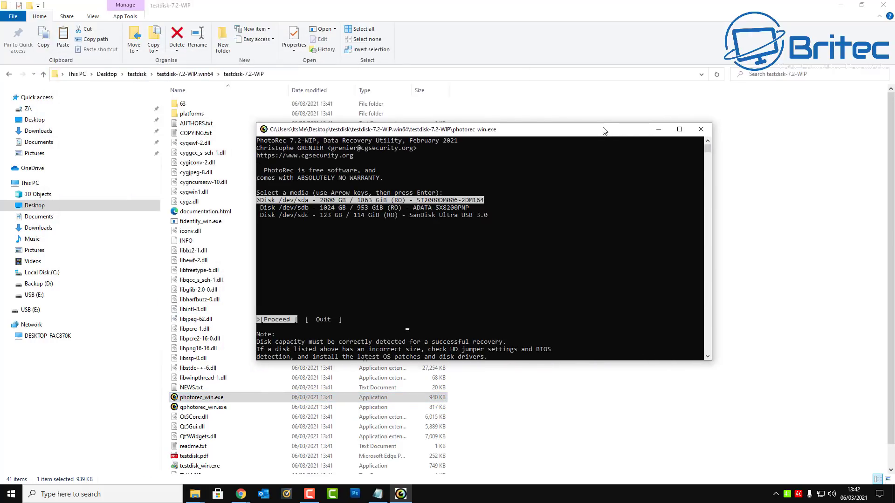
left_click(844, 8)
left_click(842, 6)
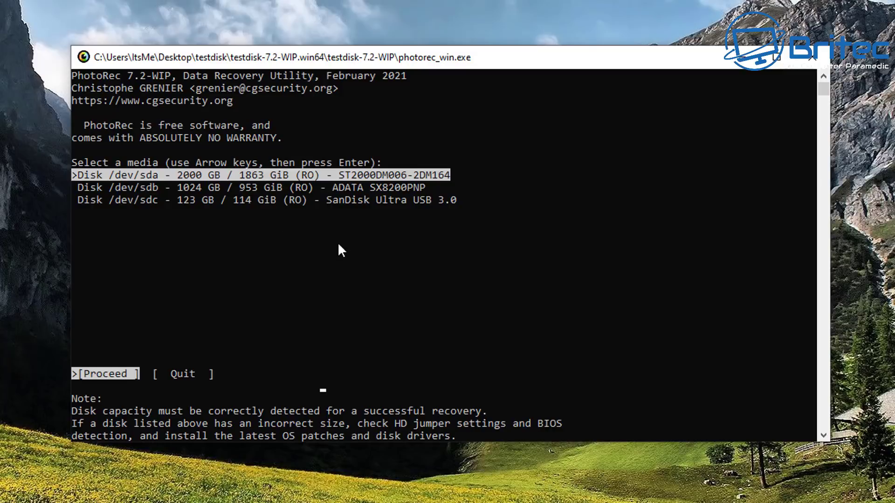
Select the /dev/sdc SanDisk Ultra USB 3.0 drive and proceed
key("Down")
key("Down")
key("Up")
key("Up")
key("Down")
key("Down")
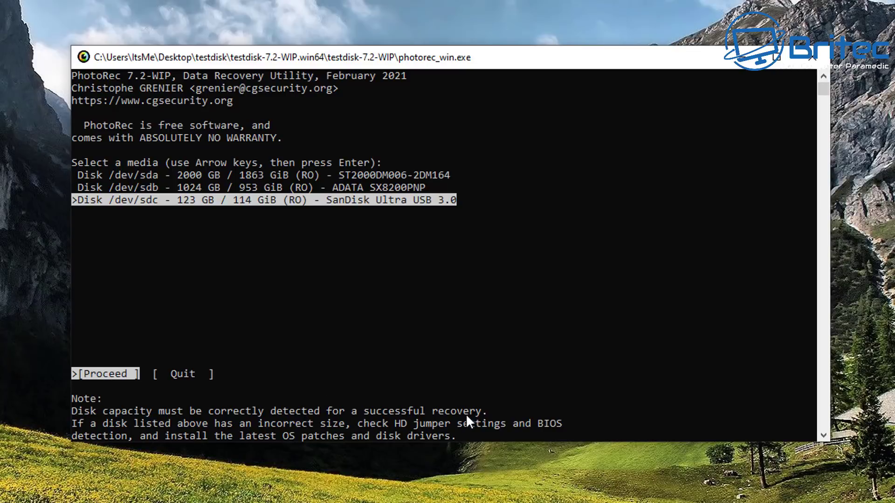
key("Return")
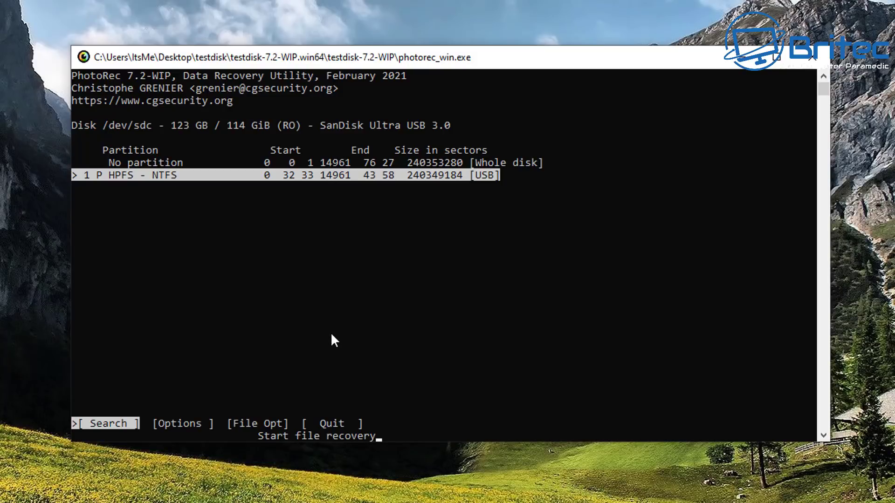
Choose No partition [Whole disk] and move to the [File Opt] menu
key("Up")
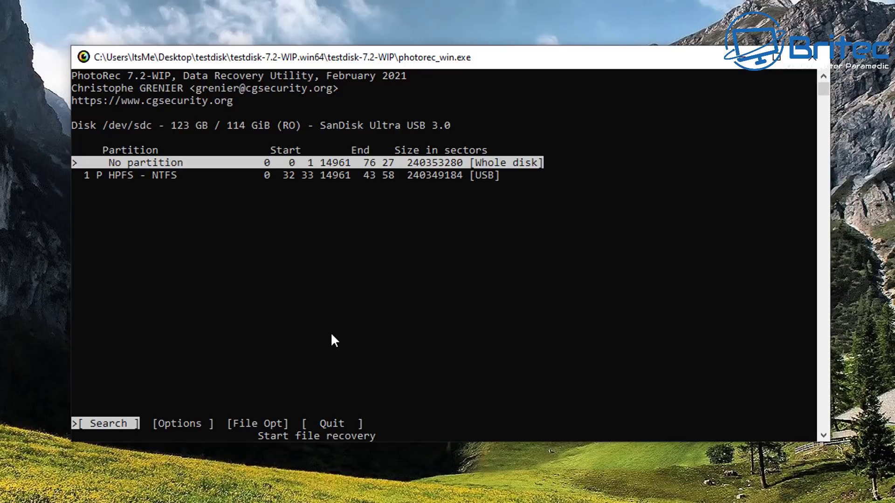
key("Down")
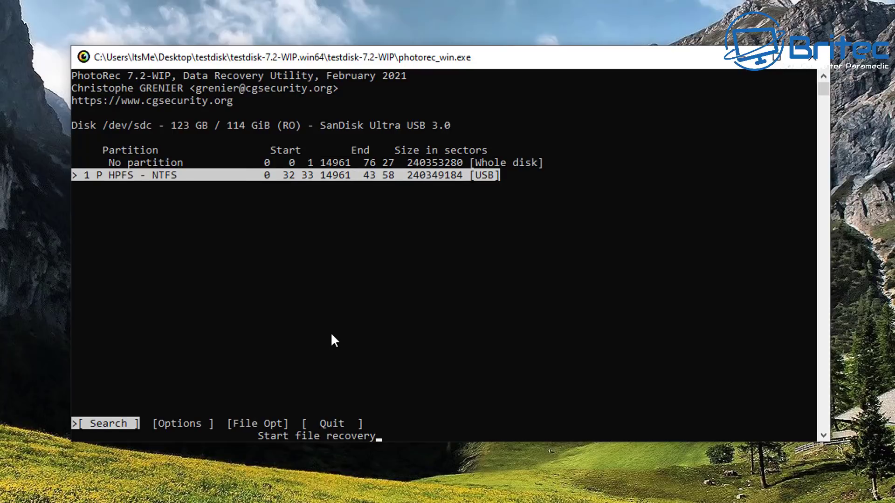
key("Up")
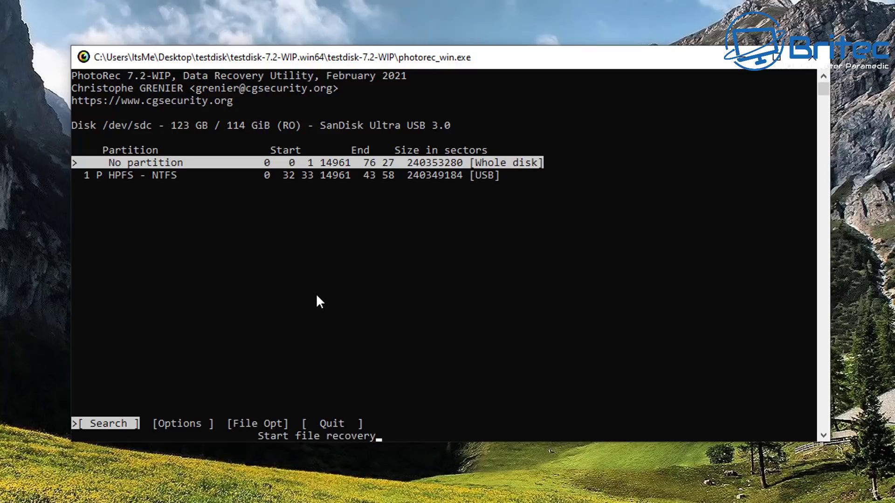
key("Right")
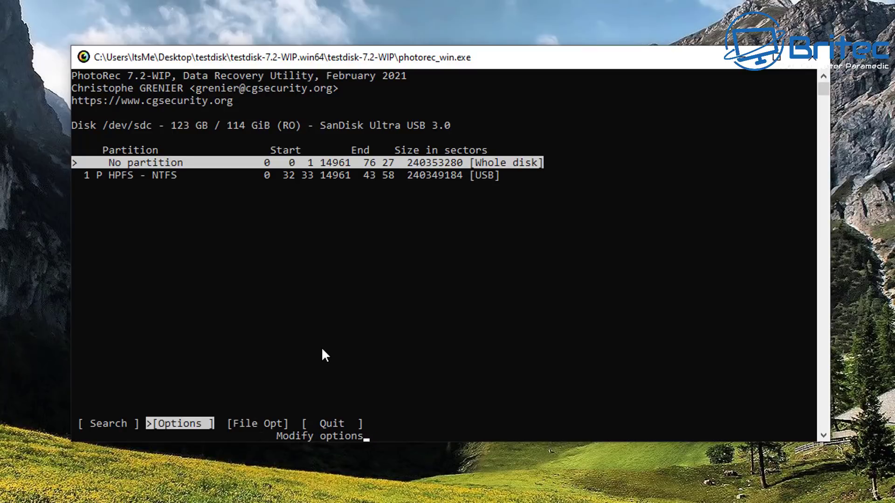
key("Right")
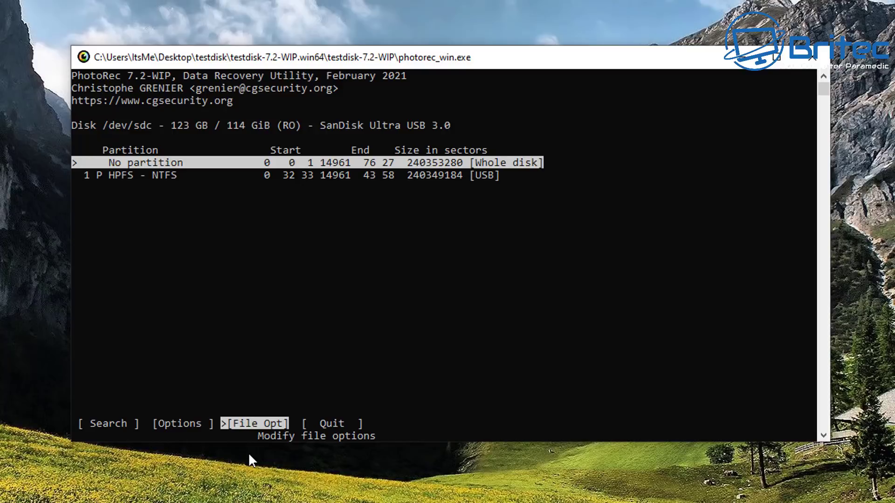
key("Return")
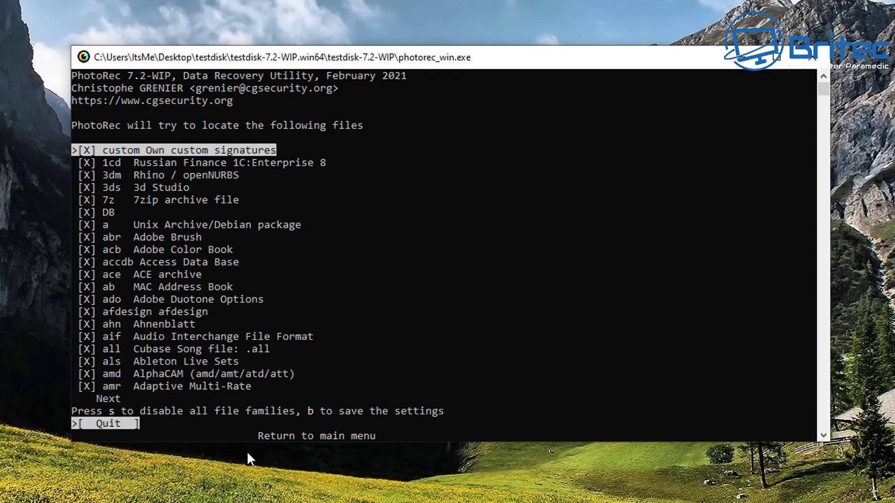
key("Down")
key("Down")
key("Down")
key("Down")
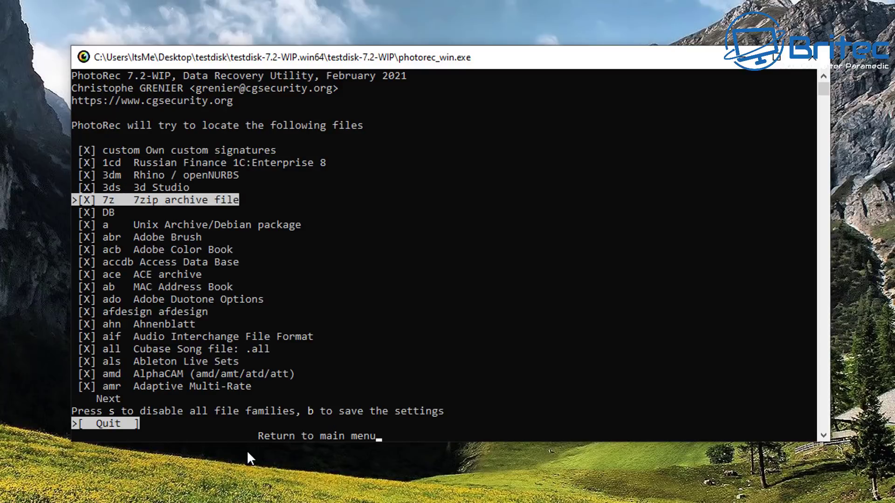
key("Down")
key("Down")
key("Down")
key("Down")
key("Down")
key("Down")
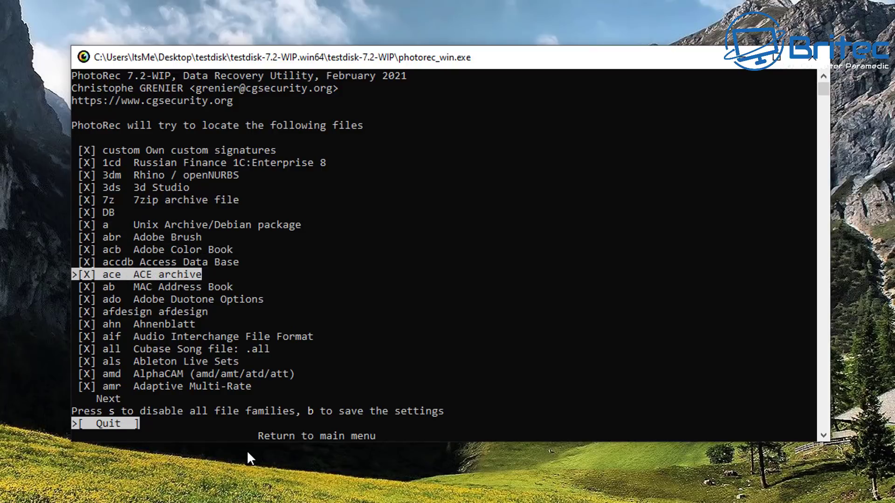
key("Down")
key("Down")
key("Down")
key("Down")
key("Down")
key("Down")
key("Down")
key("Down")
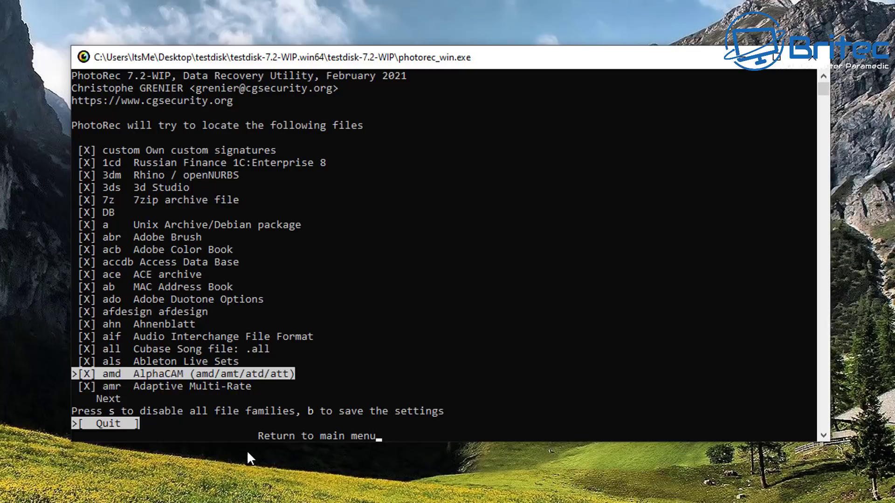
key("Down")
key("Down")
key("Down")
key("Down")
key("Down")
key("Down")
key("Down")
key("Down")
key("Down")
key("Down")
key("Down")
key("Down")
key("Down")
key("Down")
key("Down")
key("Down")
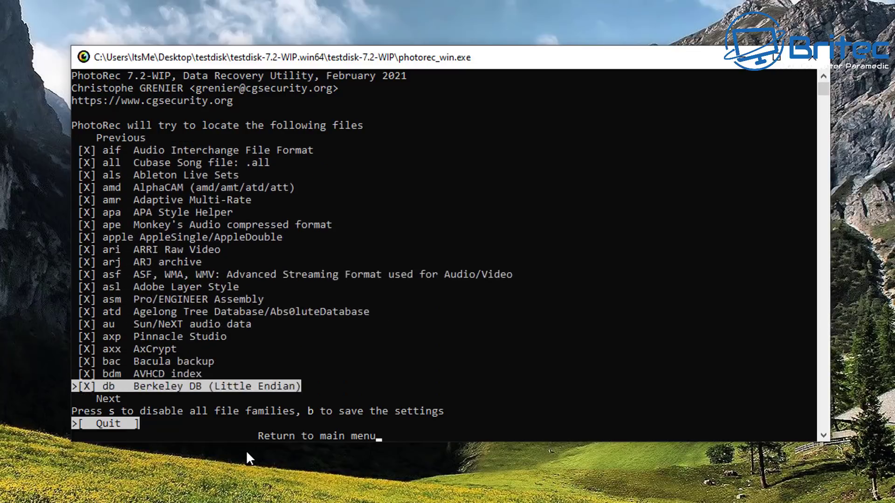
key("Down")
key("Down")
key("Down")
key("Down")
key("Down")
key("Down")
key("Down")
key("Down")
key("Down")
key("Down")
key("Down")
key("Down")
key("Down")
key("Down")
key("Down")
key("Down")
key("Down")
key("Down")
key("Down")
key("Down")
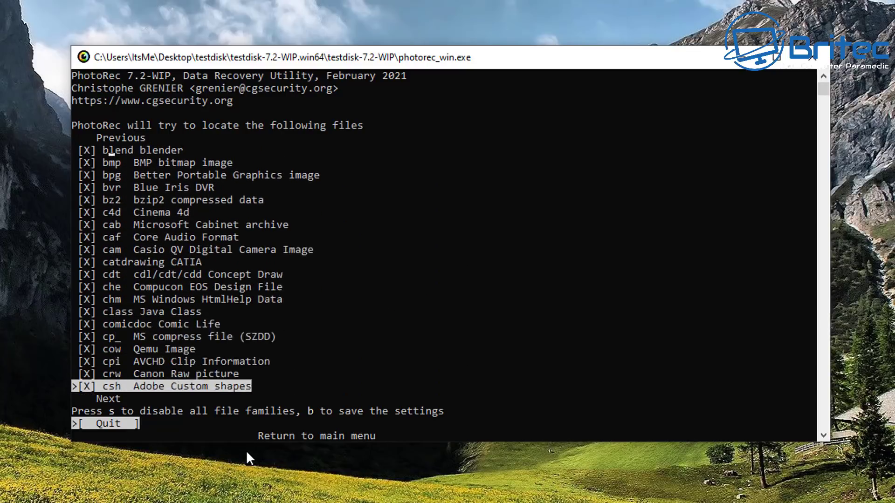
key("Down")
key("Down")
key("Down")
key("Down")
key("Down")
key("Down")
key("Down")
key("Down")
key("Down")
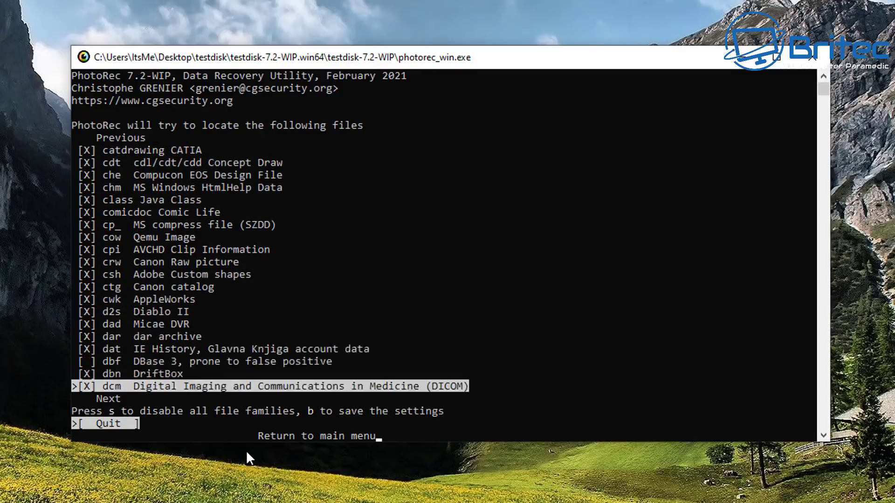
key("Down")
key("Down")
key("Down")
key("Down")
key("Down")
key("Down")
key("Down")
key("Down")
key("Down")
key("Down")
key("Down")
key("Down")
key("Down")
key("Down")
key("Down")
key("Down")
key("Down")
key("Down")
key("Down")
key("Down")
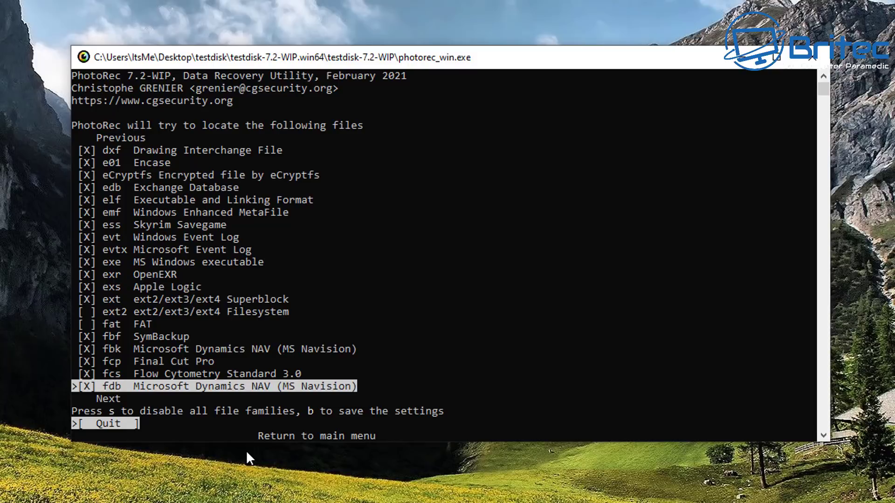
key("Down")
key("Down")
key("Down")
key("Down")
key("Down")
key("Down")
key("Down")
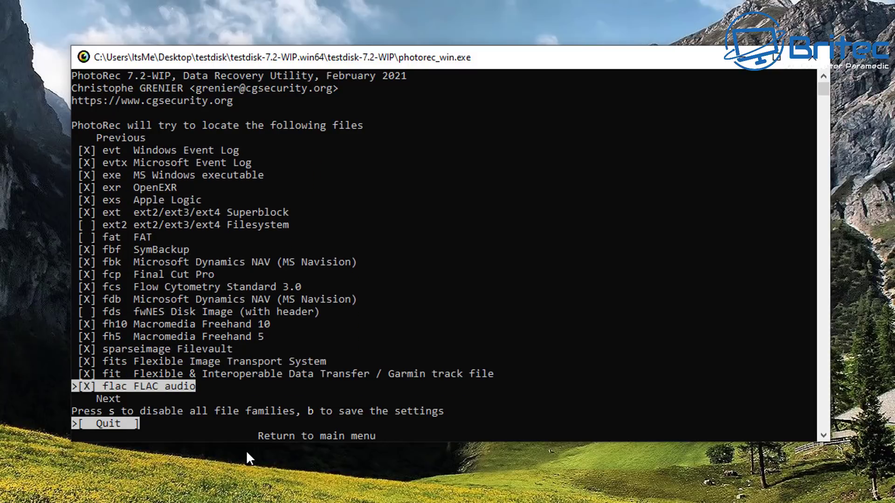
key("Down")
key("Down")
key("Down")
key("Down")
key("Down")
key("Down")
key("Down")
key("Down")
key("Down")
key("Down")
key("Down")
key("Down")
key("Down")
key("Down")
key("Down")
key("Down")
key("Down")
key("Down")
key("Down")
key("Down")
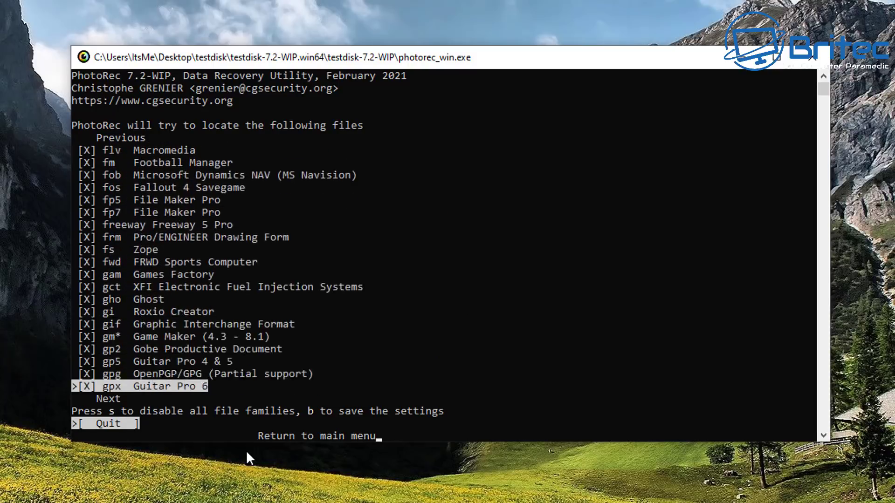
key("Down")
key("Down")
key("Down")
key("Down")
key("Down")
key("Down")
key("Down")
key("Down")
key("Down")
key("Down")
key("Down")
key("Down")
key("Down")
key("Down")
key("Down")
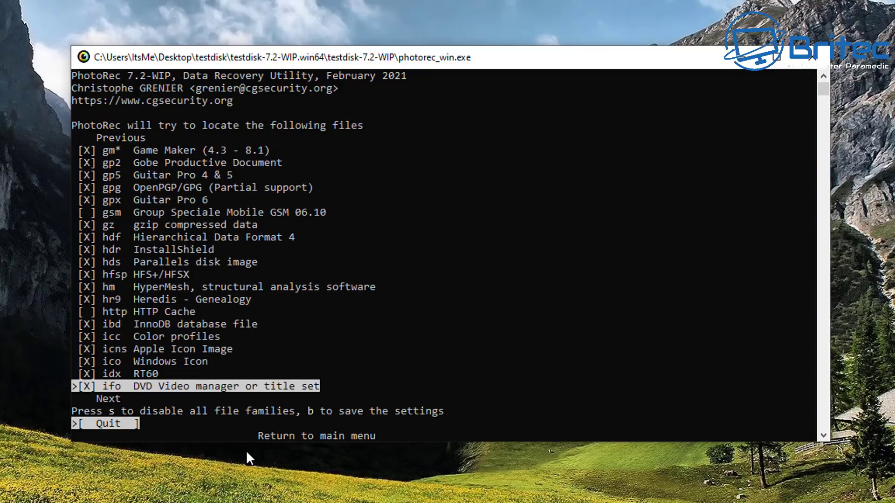
key("Down")
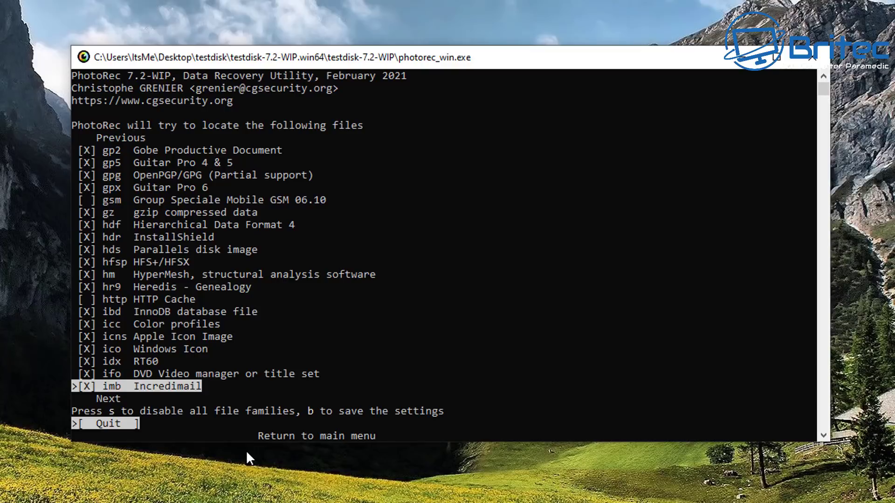
key("Up")
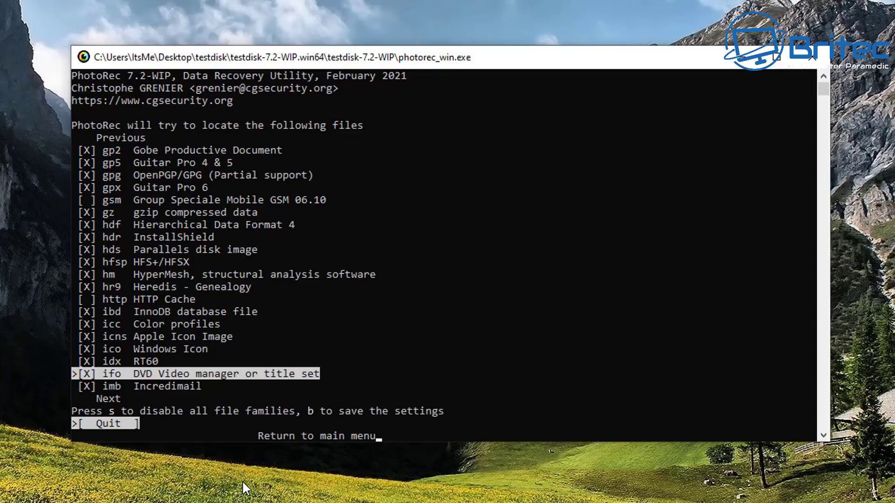
key("Down")
key("Down")
key("Down")
key("Down")
key("Down")
key("Down")
key("Down")
key("Down")
key("Down")
key("Down")
key("Down")
key("Down")
key("Down")
key("Down")
key("Down")
key("Down")
key("Down")
key("Down")
key("Down")
key("Down")
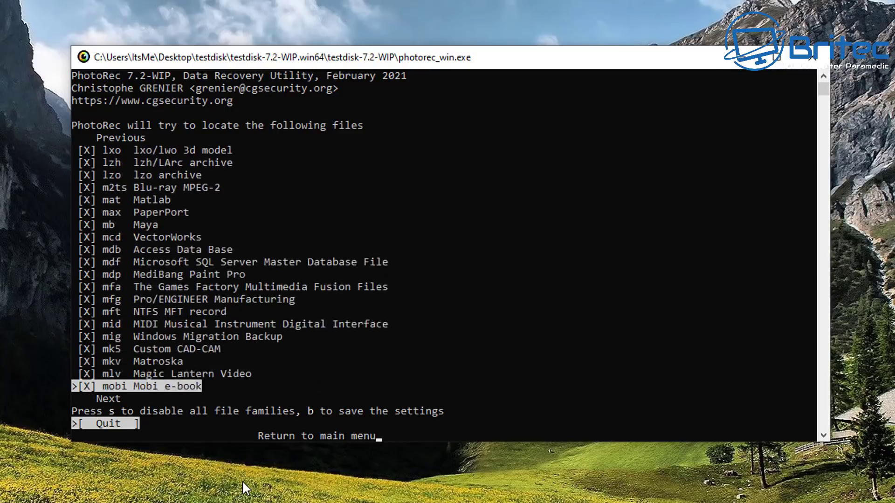
key("Down")
key("Down")
key("Down")
key("Down")
key("Down")
key("Down")
key("Down")
key("Down")
key("Down")
key("Down")
key("Down")
key("Down")
key("Down")
key("Down")
key("Down")
key("Down")
key("Down")
key("Down")
key("Down")
key("Down")
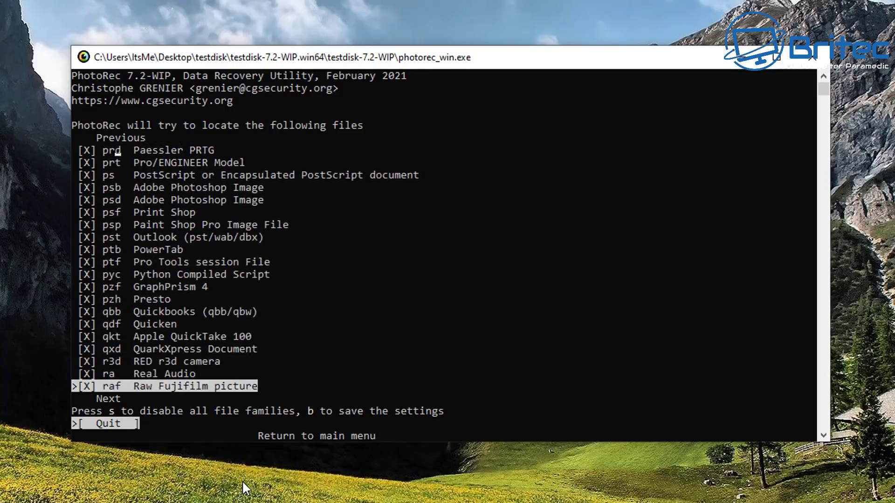
key("Down")
key("Down")
key("Down")
key("Down")
key("Down")
key("Down")
key("Down")
key("Down")
key("Down")
key("Down")
key("Down")
key("Down")
key("Down")
key("Down")
key("Down")
key("Down")
key("Down")
key("Down")
key("Down")
key("Down")
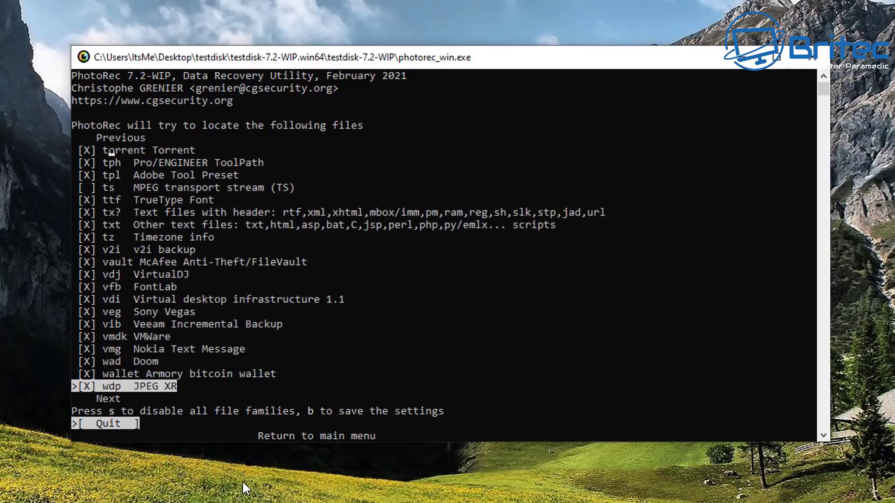
key("Down")
key("Down")
key("Down")
key("Down")
key("Down")
key("Down")
key("Down")
key("Down")
key("Down")
key("Down")
key("Down")
key("Down")
key("Down")
key("Down")
key("Down")
key("Down")
key("Down")
key("Down")
key("Down")
key("Down")
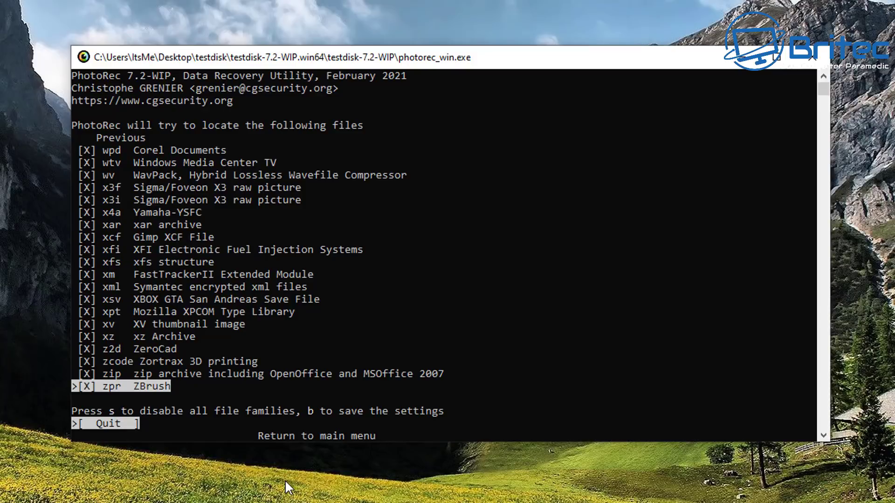
key("space")
key("space")
key("space")
key("space")
key("space")
key("space")
key("space")
key("space")
left_click(353, 435)
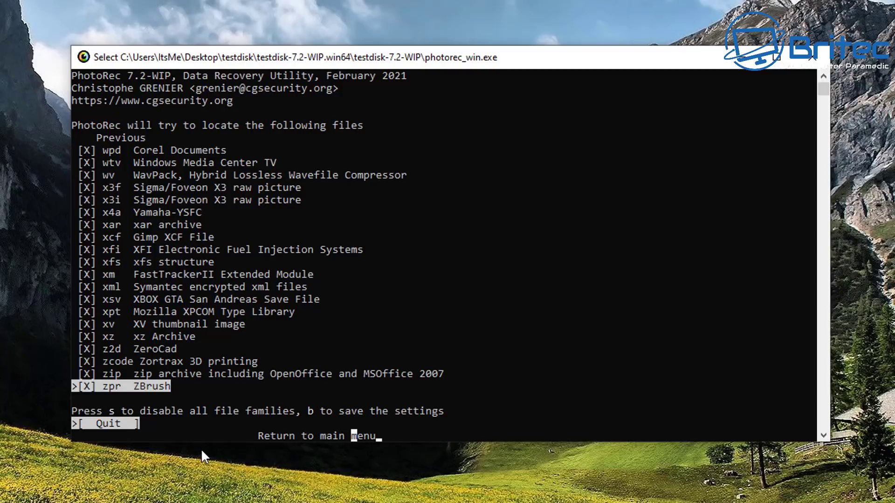
Start the whole-disk search with the Other (FAT/NTFS/HFS+) filesystem type
right_click(770, 421)
key("Return")
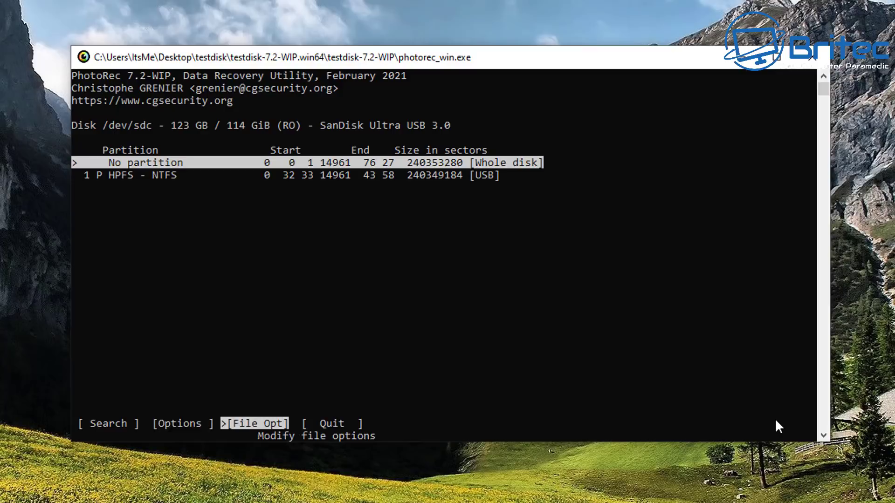
key("Left")
key("Left")
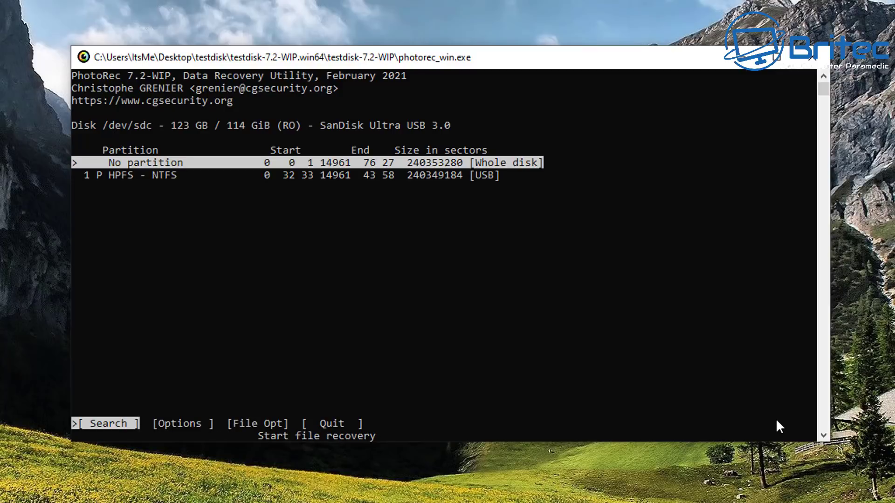
key("Return")
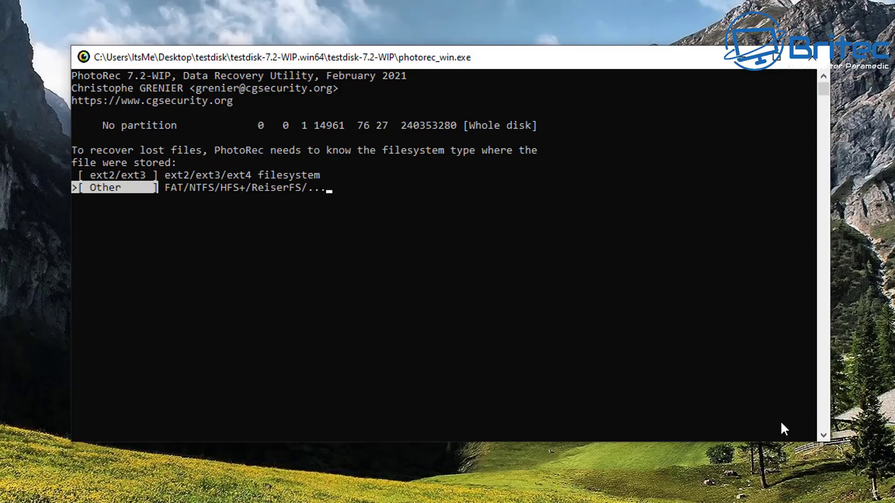
key("Up")
key("Down")
key("Return")
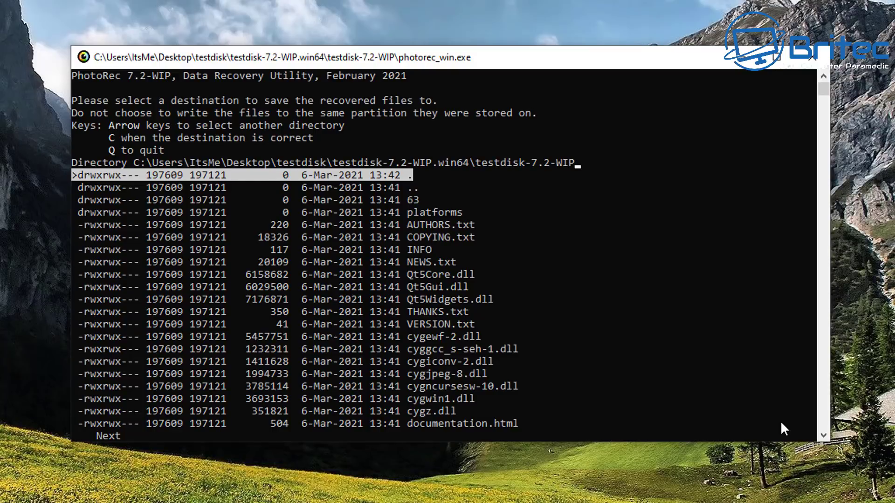
Accept testdisk-7.2-WIP as the destination folder with C to begin recovery
key("Down")
key("Down")
key("Down")
key("Down")
key("Down")
key("Down")
key("Down")
key("Down")
key("Down")
key("Down")
key("Down")
key("Down")
key("Down")
key("Down")
key("Down")
key("Down")
key("Down")
key("Down")
key("Down")
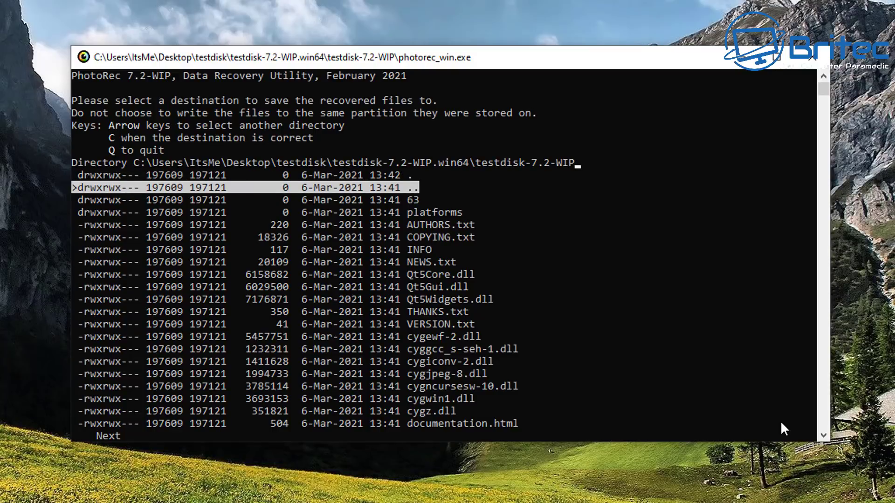
key("Down")
key("Down")
key("Down")
key("Down")
key("Down")
key("Down")
key("Down")
key("Down")
key("Down")
key("Down")
key("Down")
key("Down")
key("Down")
key("Down")
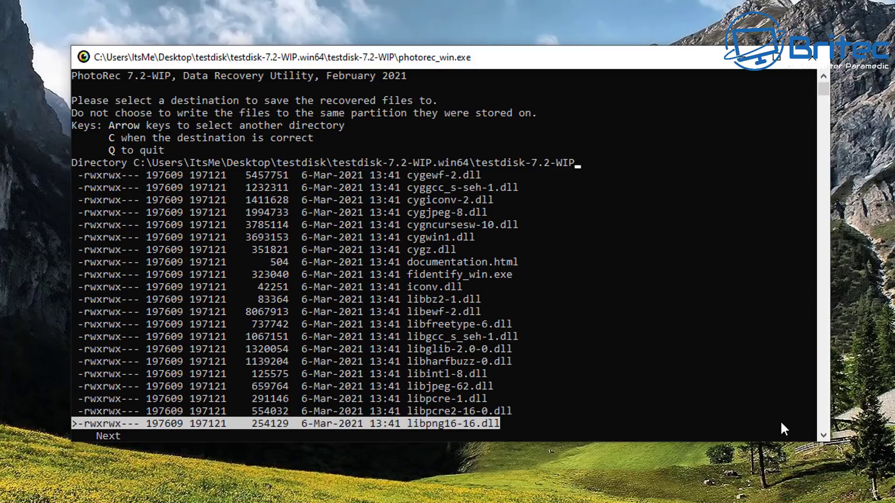
key("Down")
key("Down")
key("Down")
key("Down")
key("Down")
key("Down")
key("Down")
key("Down")
key("Down")
key("Down")
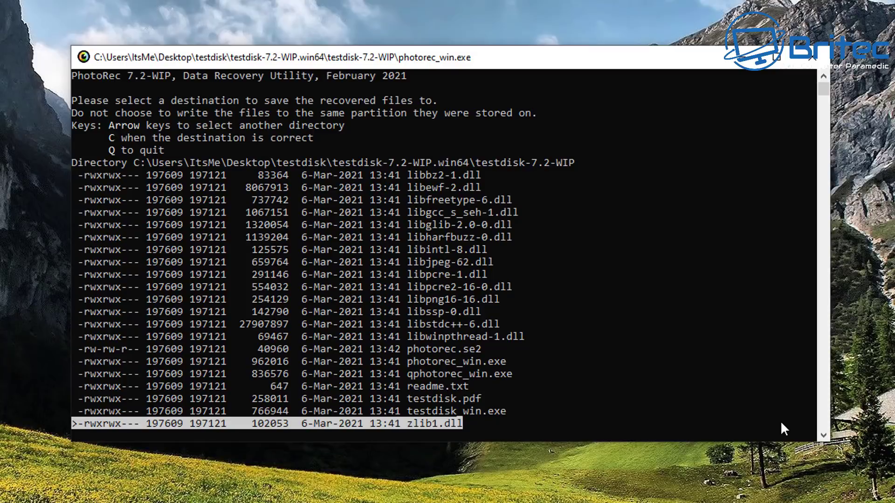
key("Up")
key("Up")
key("Up")
key("Up")
key("Up")
key("Up")
key("Up")
key("Up")
key("Up")
key("Up")
key("Up")
key("Up")
key("Up")
key("Up")
key("Up")
key("Up")
key("Up")
key("Up")
key("Up")
key("Up")
key("Up")
key("Up")
key("Up")
key("Up")
key("Up")
key("Up")
key("Up")
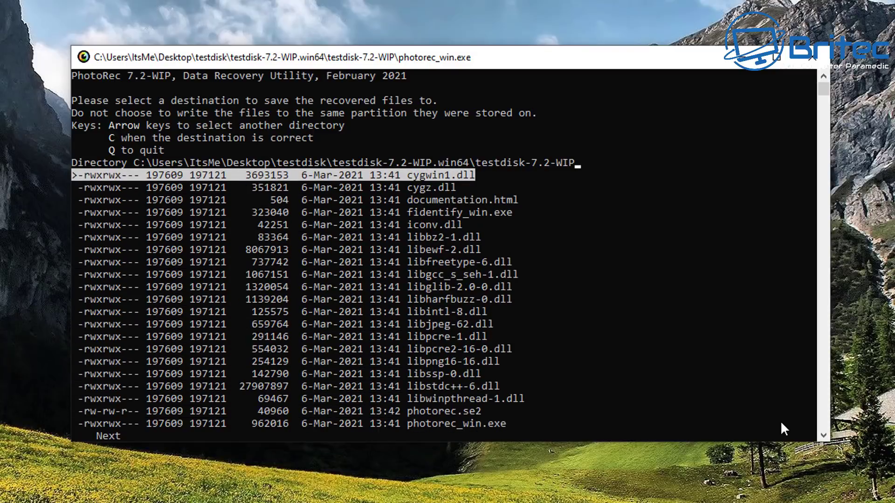
key("Up")
key("Up")
key("Up")
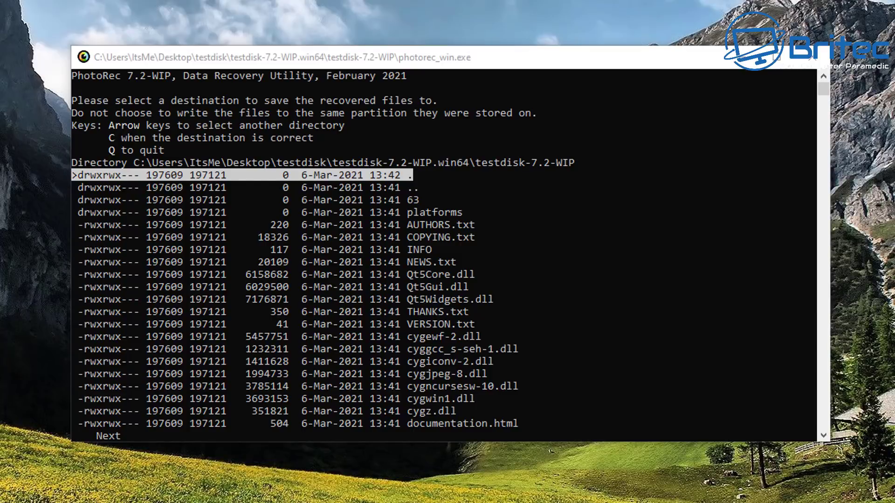
left_click(698, 377)
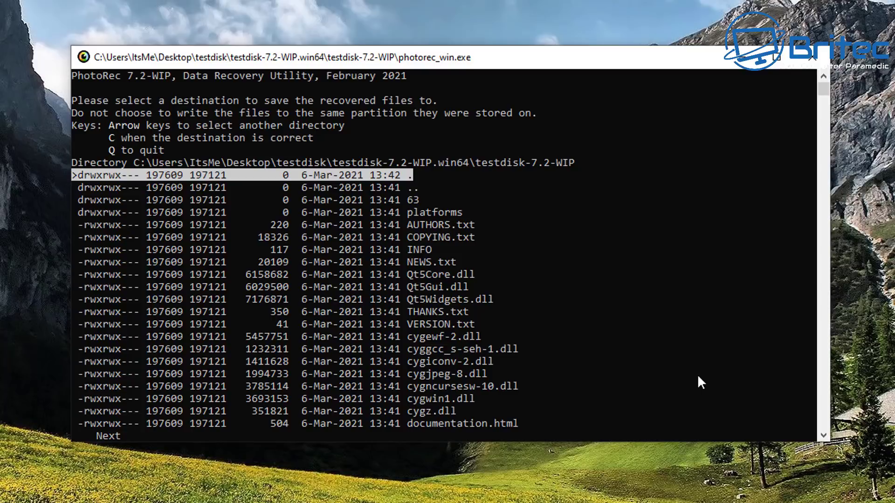
key("c")
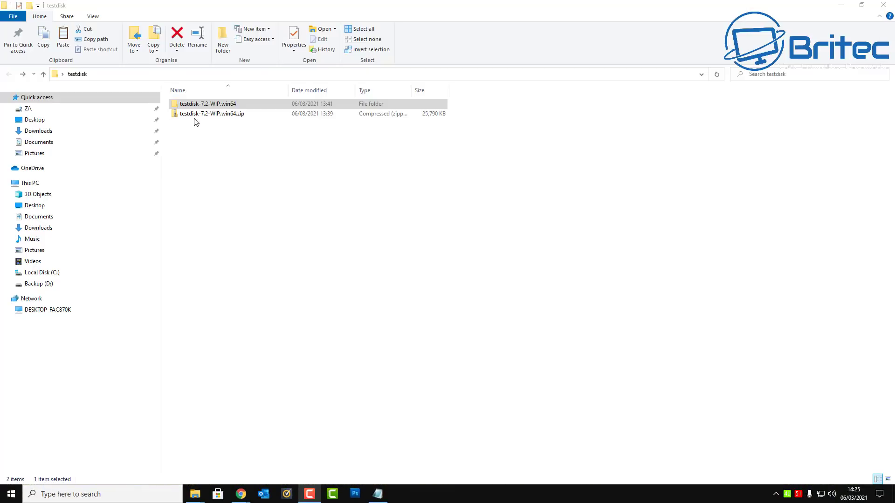
Open testdisk-7.2-WIP.win64 > testdisk-7.2-WIP > recup_dir.1 of recovered files
double_click(215, 105)
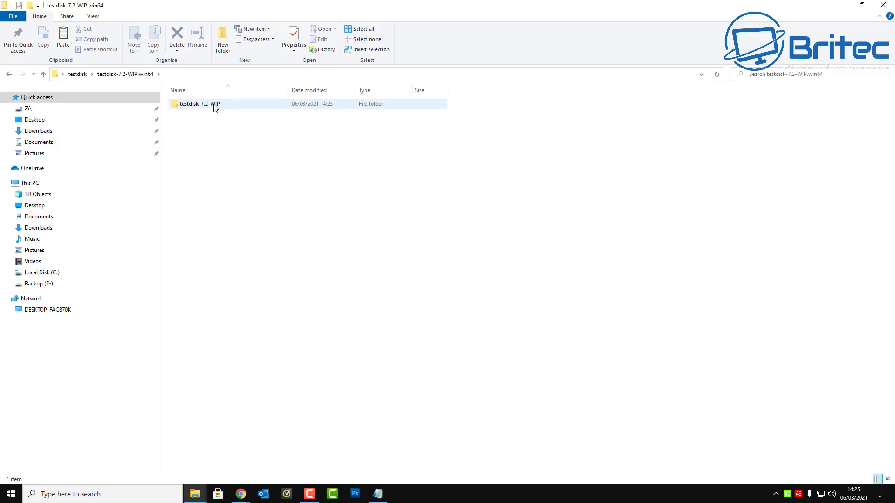
double_click(216, 108)
left_click(186, 125)
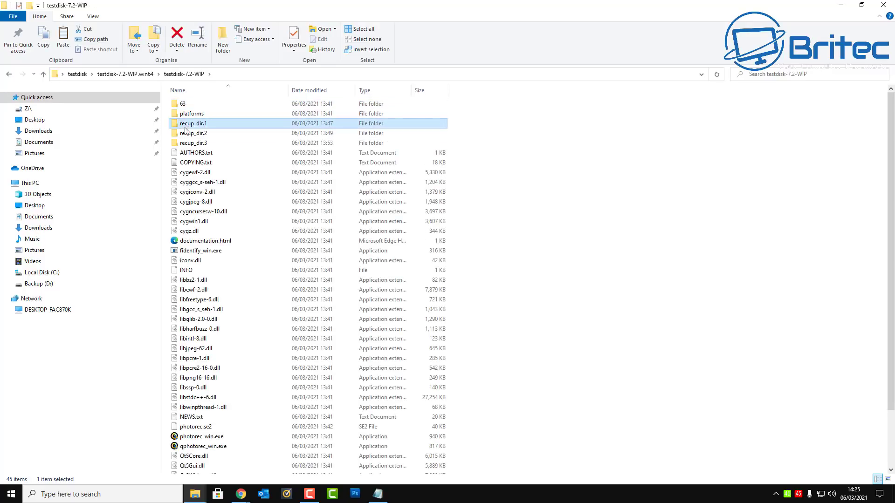
left_click(195, 143)
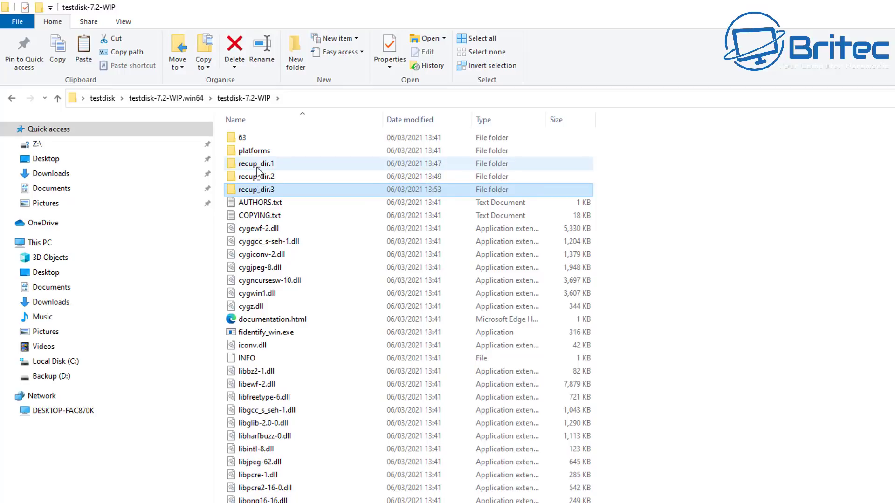
double_click(256, 164)
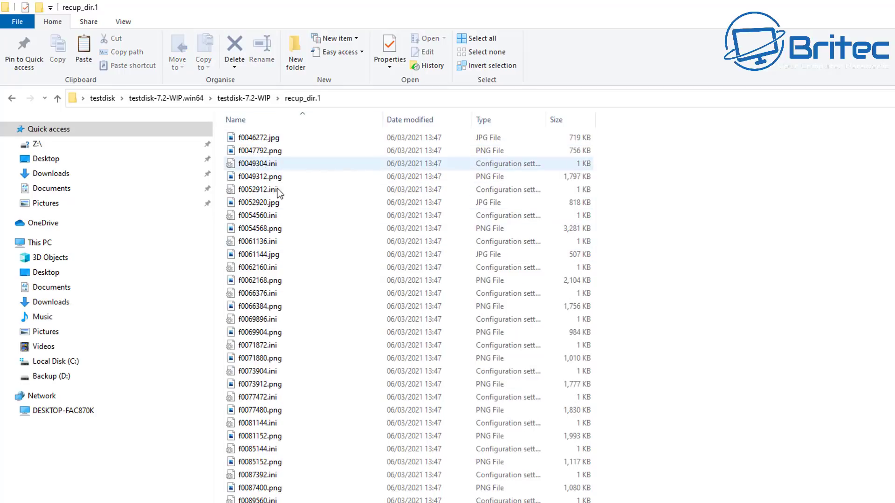
View recovered images f0073912.png, f0081152.png and f0109840.png in Photos
double_click(259, 384)
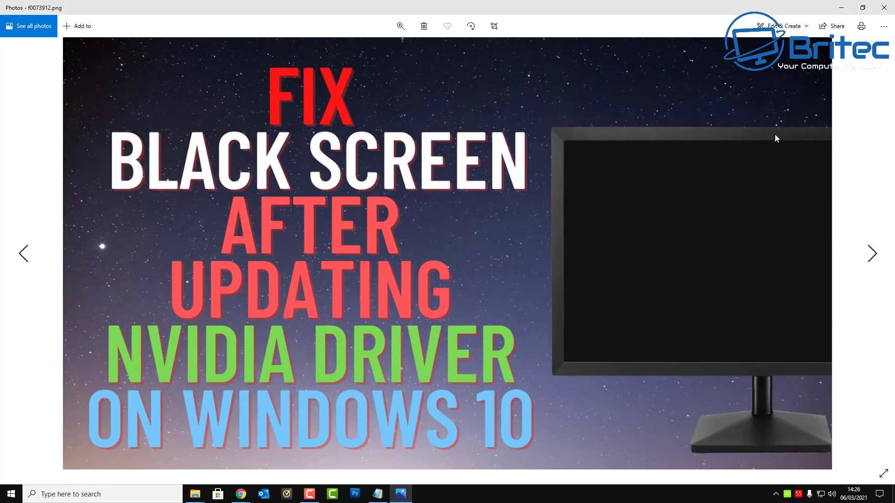
left_click(884, 7)
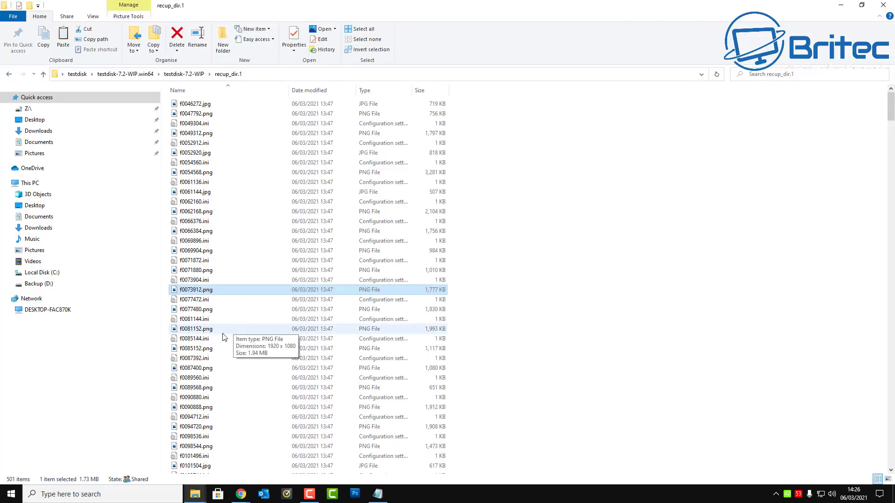
double_click(205, 329)
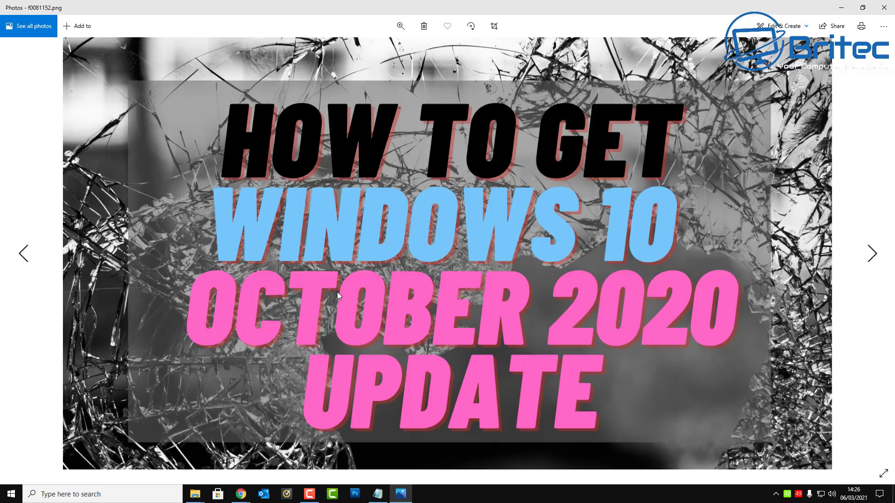
left_click(884, 8)
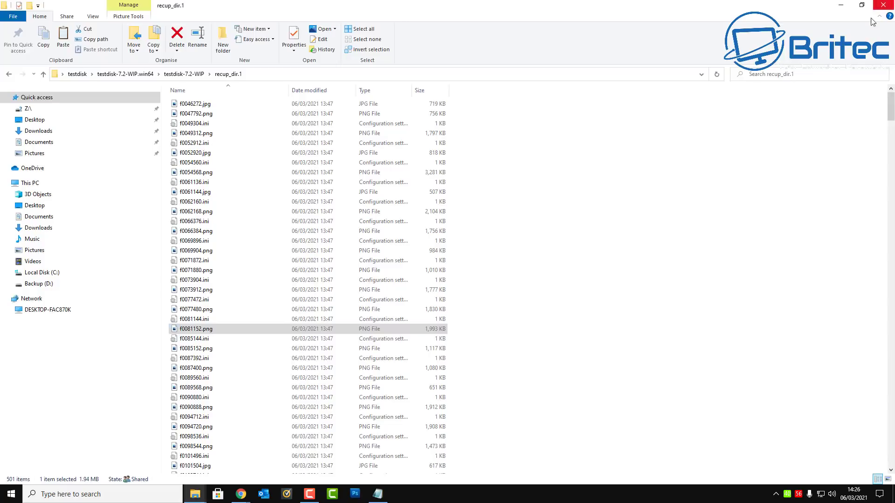
scroll(216, 407, "down", 4)
double_click(197, 419)
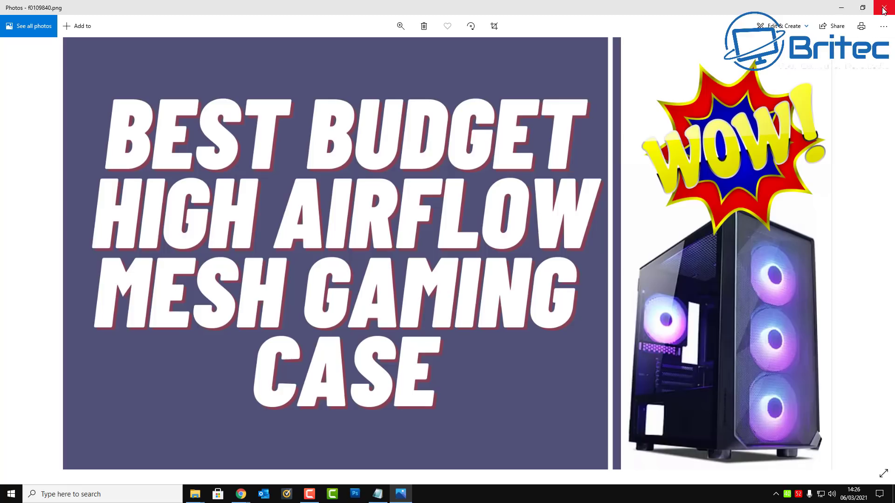
left_click(884, 8)
Go back to testdisk-7.2-WIP, open recup_dir.3 and scroll down to the recovered MP4 files
key("BackSpace")
left_click(194, 143)
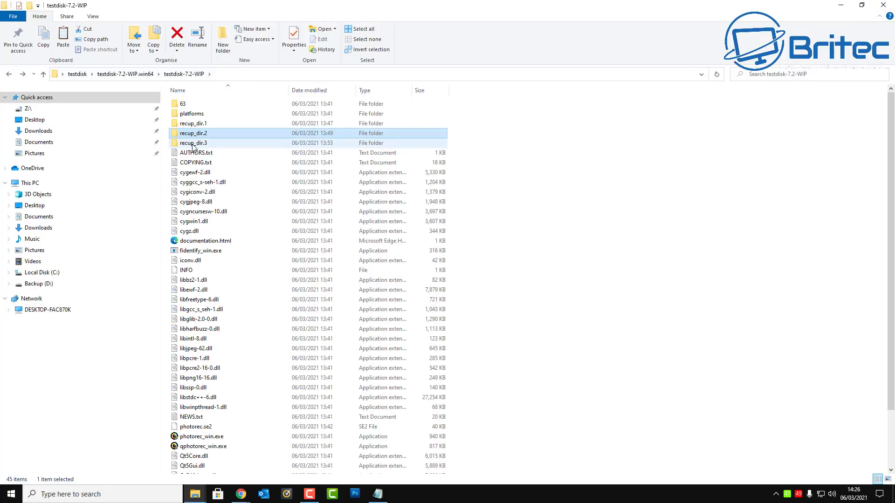
double_click(193, 143)
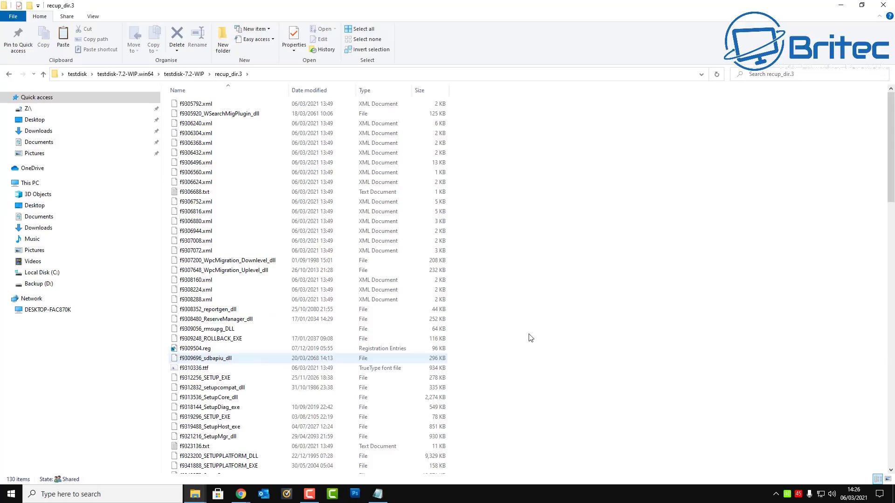
left_click_drag(890, 139, 869, 381)
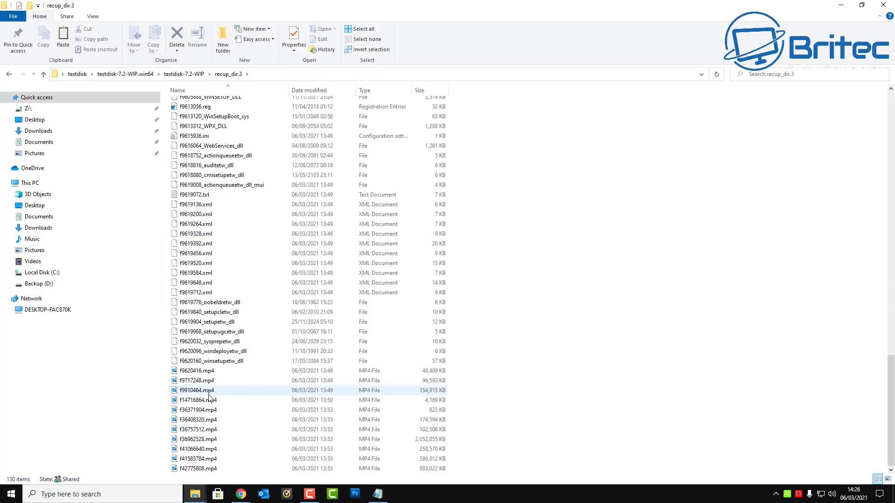
Play f36757512.mp4, skip ahead twice to confirm playback, then close the player
left_click(191, 431)
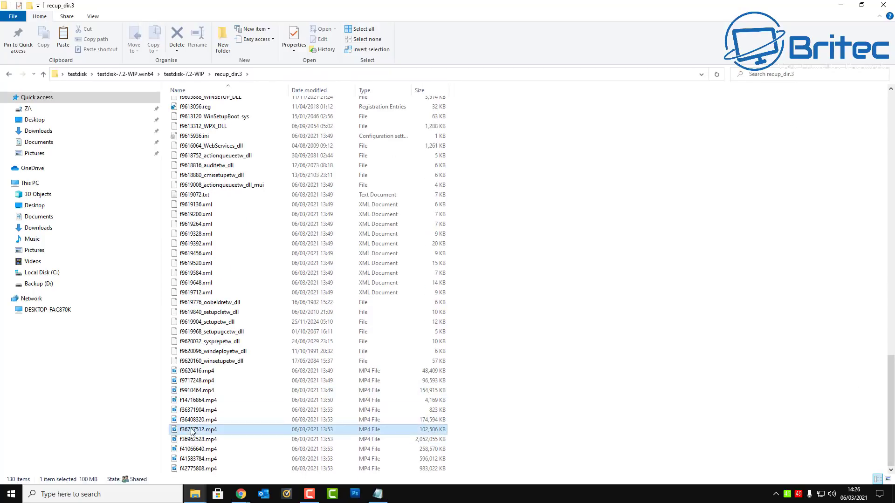
double_click(191, 429)
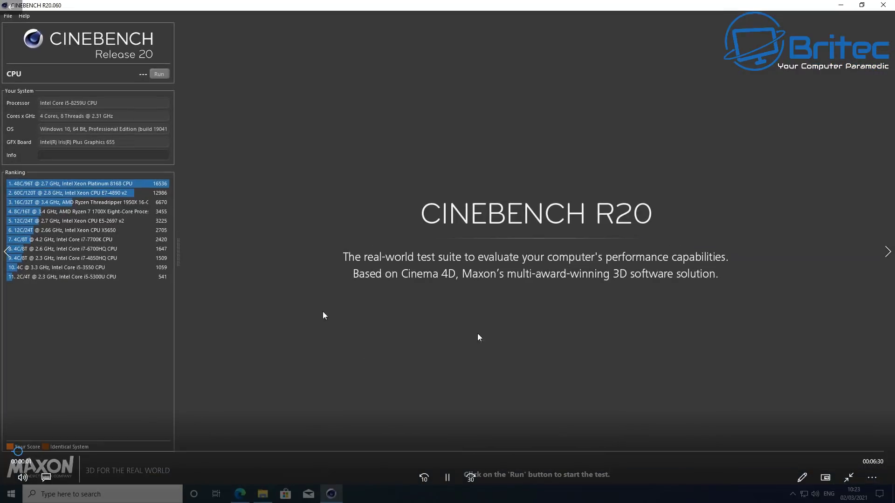
left_click(318, 452)
left_click(369, 451)
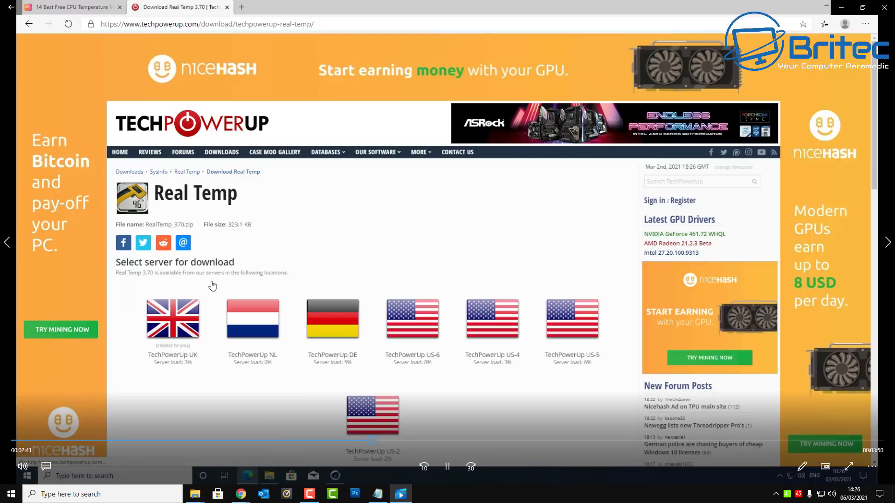
key("alt+F4")
Select the recovered video f41066640.mp4 in recup_dir.3
left_click(204, 448)
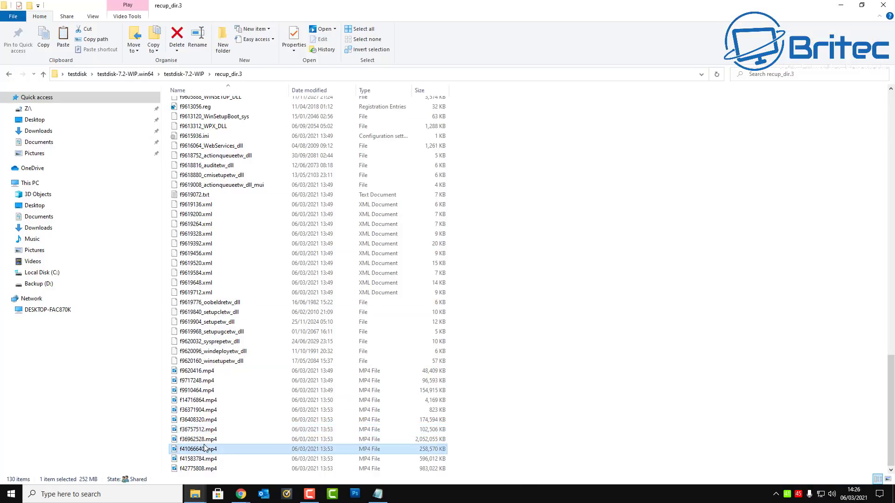